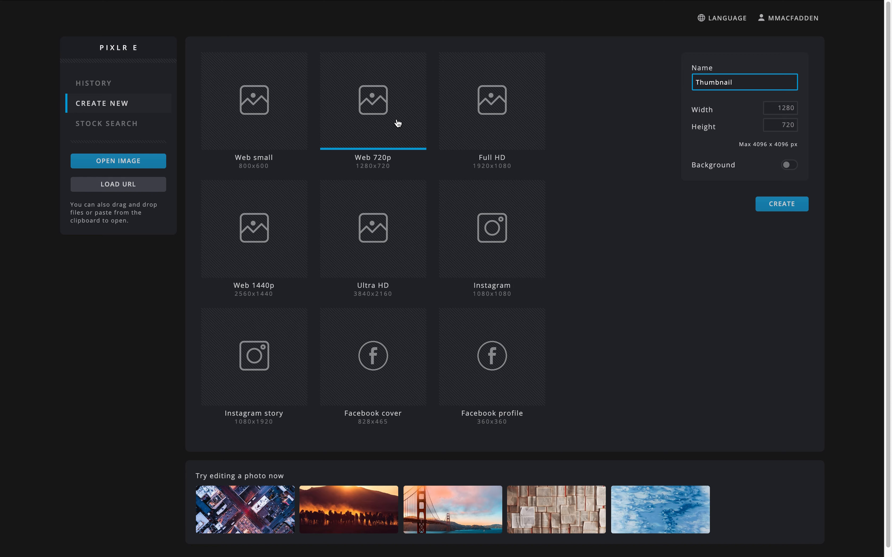
Create the 1280 x 720 Thumbnail document and add the DJ image from the Desktop as an image layer
{"action": "left_click", "coordinate": [797, 206]}
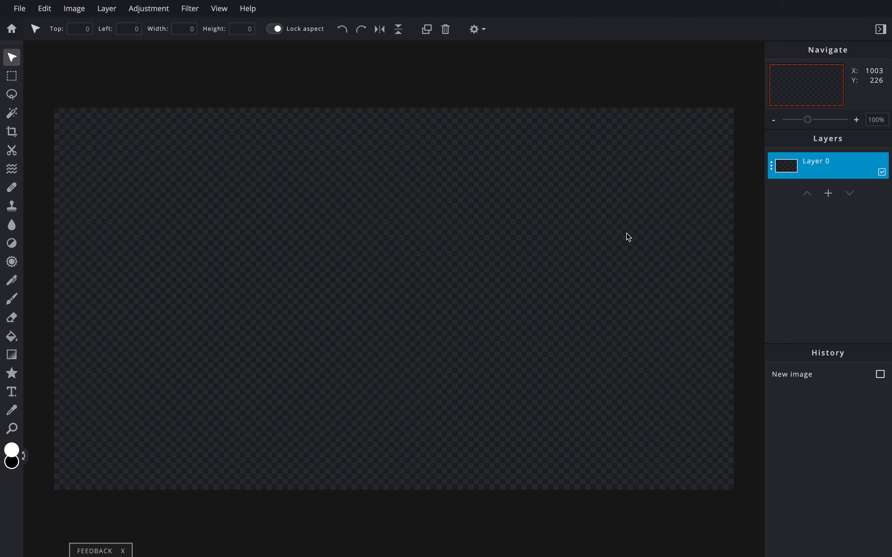
{"action": "left_click", "coordinate": [832, 196]}
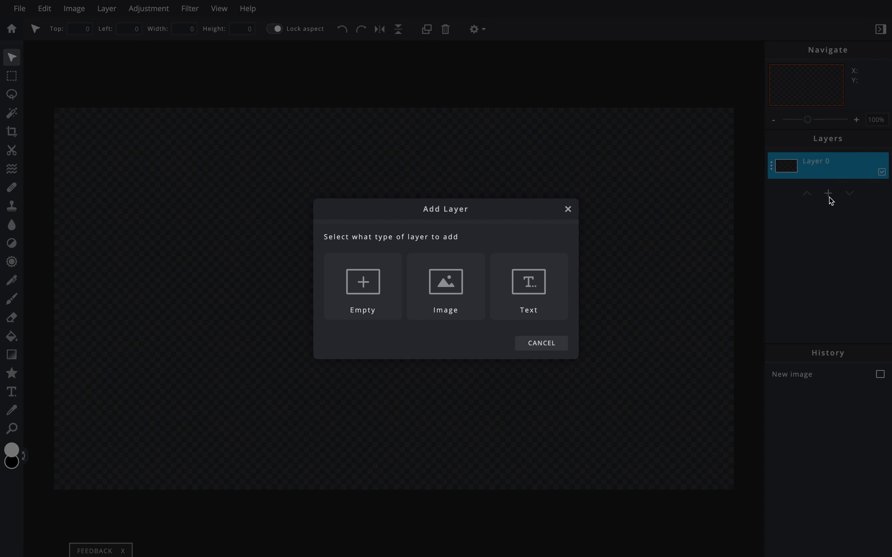
{"action": "left_click", "coordinate": [454, 292]}
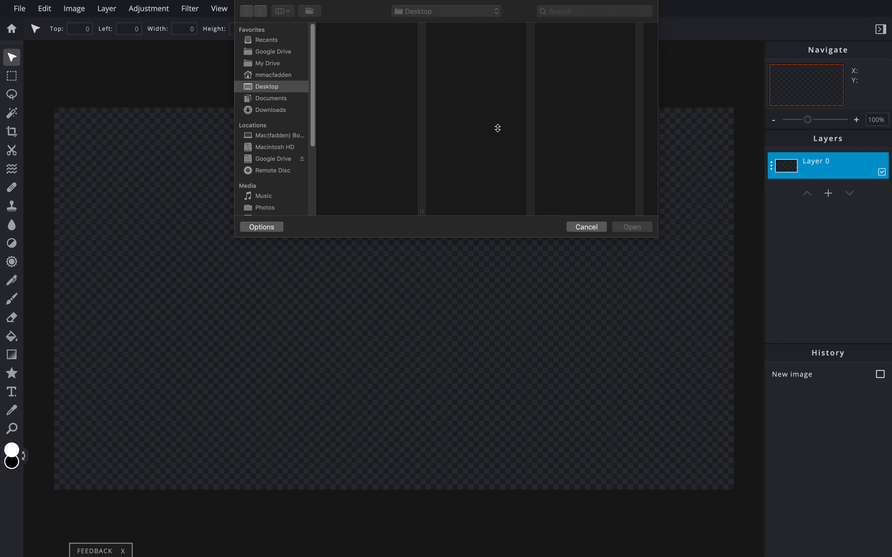
{"action": "left_click", "coordinate": [345, 29]}
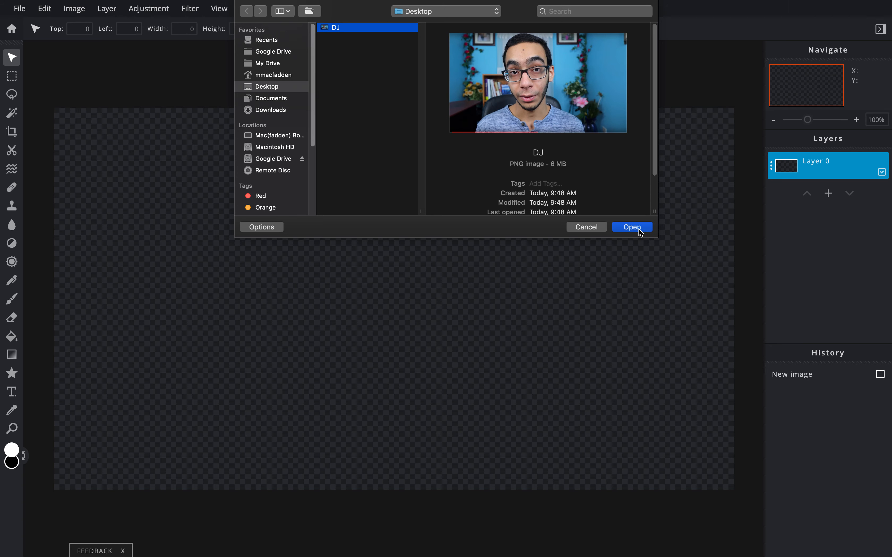
{"action": "left_click", "coordinate": [640, 229]}
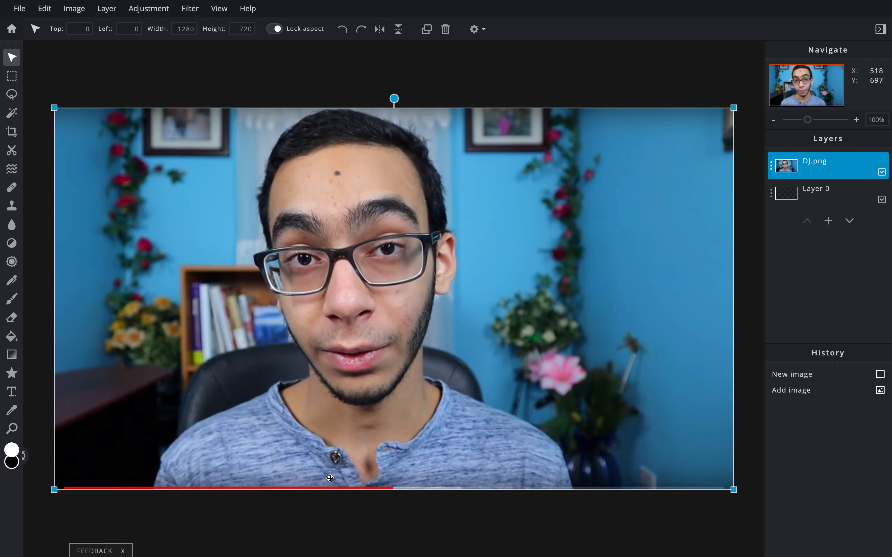
Enlarge the DJ.png photo proportionally to about 1322 x 744 pixels and duplicate its layer
{"action": "left_click_drag", "start_coordinate": [732, 490], "coordinate": [753, 511]}
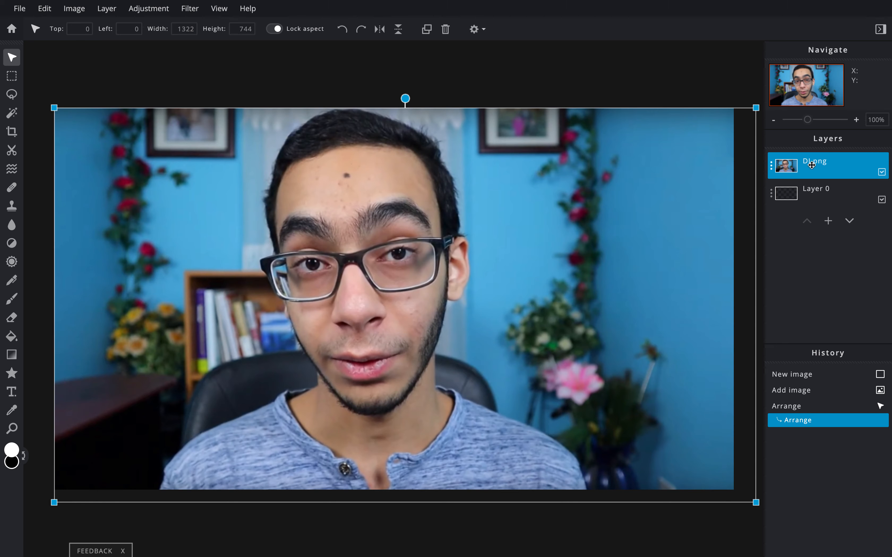
{"action": "left_click", "coordinate": [771, 167]}
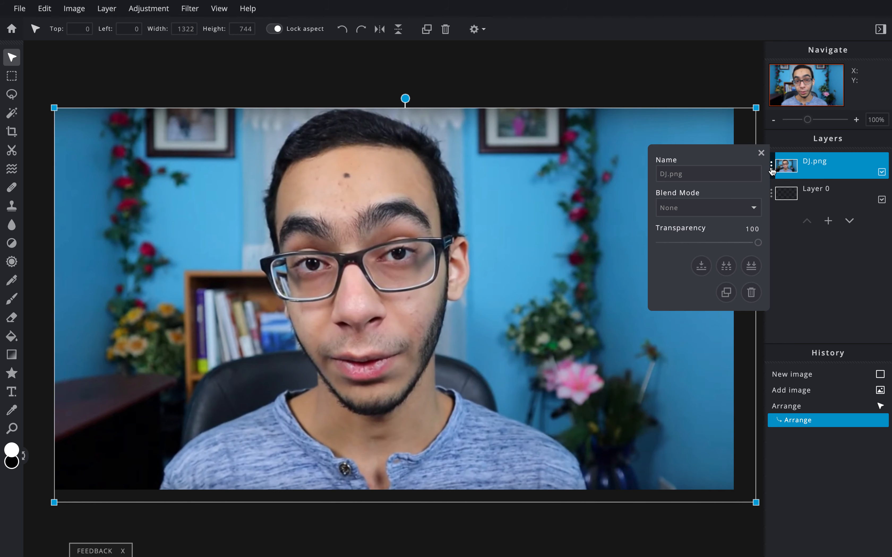
{"action": "left_click", "coordinate": [711, 216]}
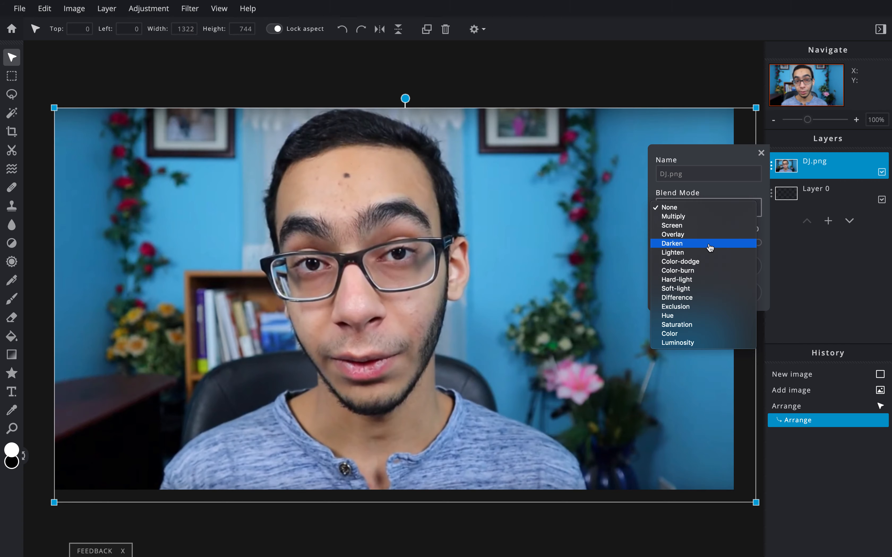
{"action": "left_click", "coordinate": [717, 167]}
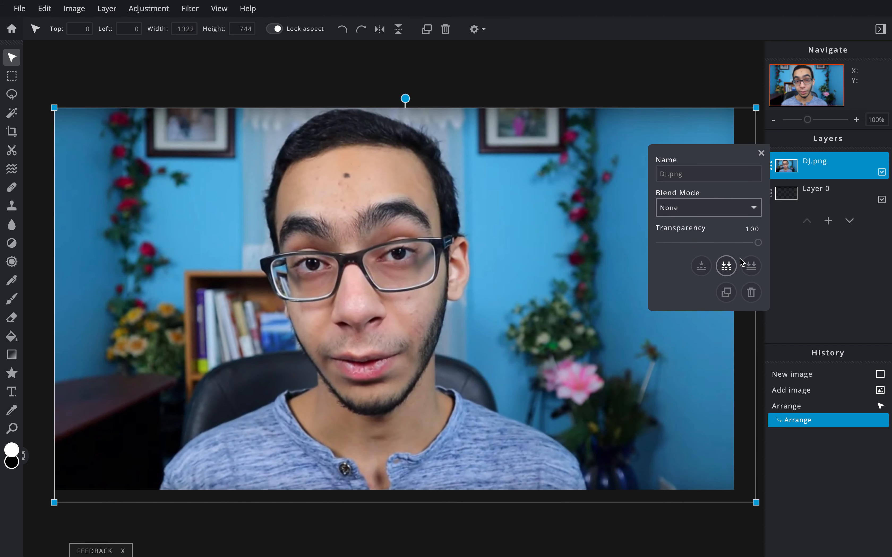
{"action": "left_click", "coordinate": [726, 293]}
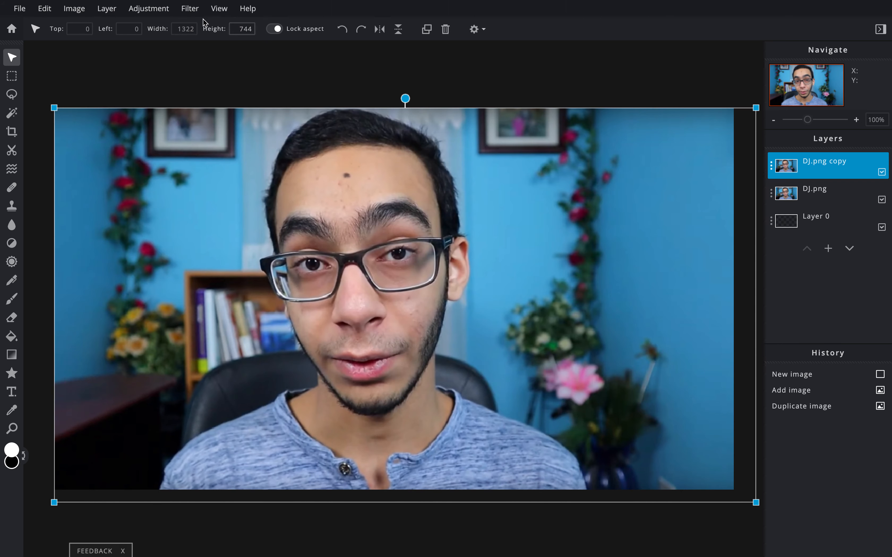
Apply a Hue & Saturation adjustment to the duplicated photo layer with saturation at -27
{"action": "left_click", "coordinate": [165, 11]}
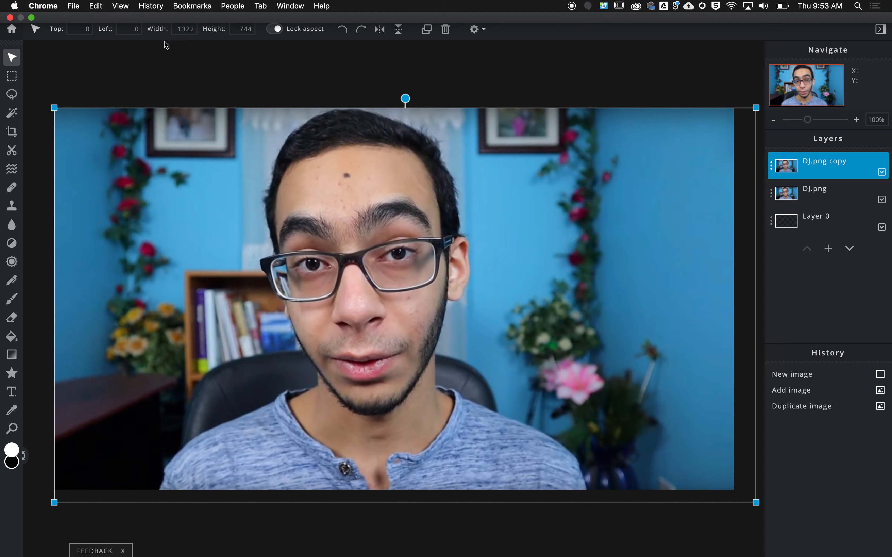
{"action": "left_click", "coordinate": [152, 9]}
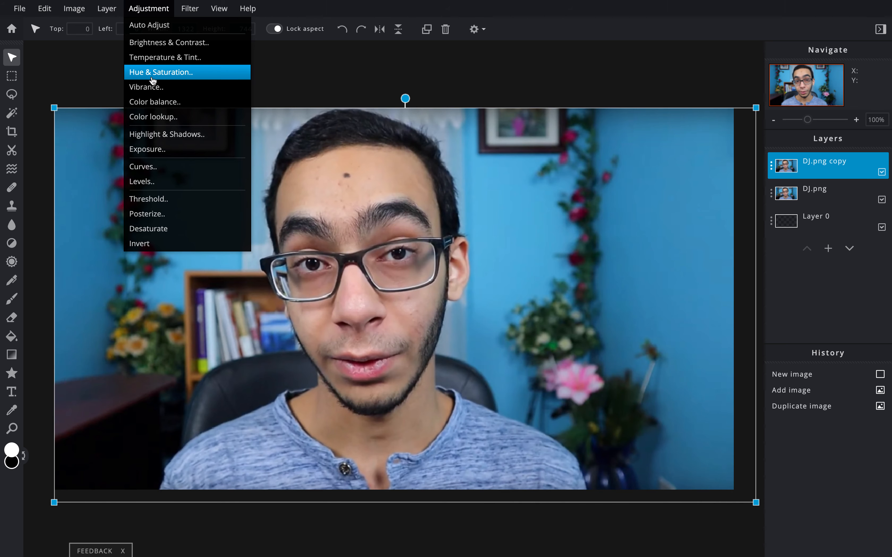
{"action": "left_click", "coordinate": [162, 74]}
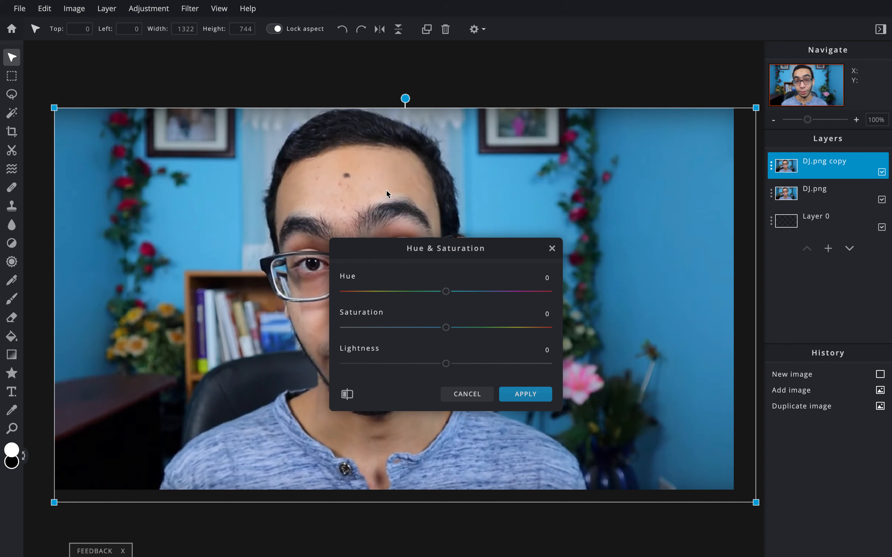
{"action": "left_click_drag", "start_coordinate": [447, 251], "coordinate": [588, 129]}
{"action": "left_click_drag", "start_coordinate": [587, 205], "coordinate": [561, 214]}
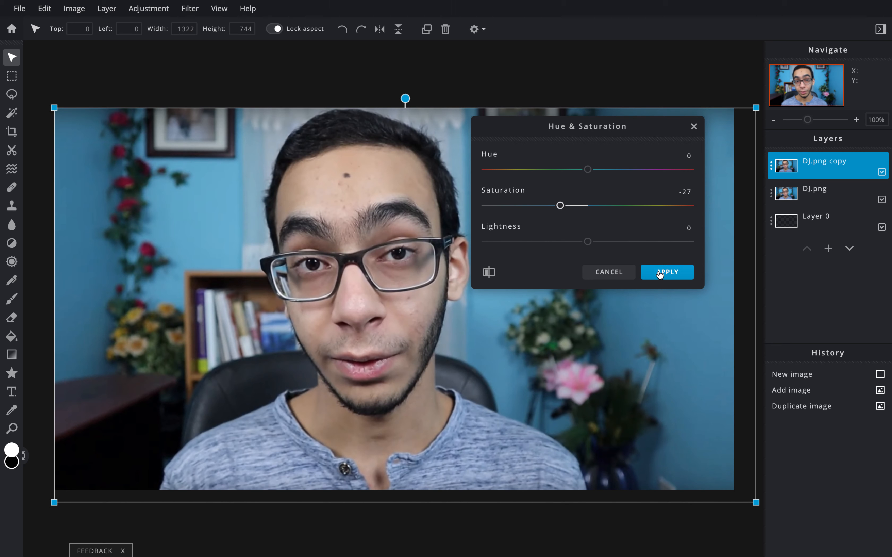
{"action": "left_click", "coordinate": [665, 277]}
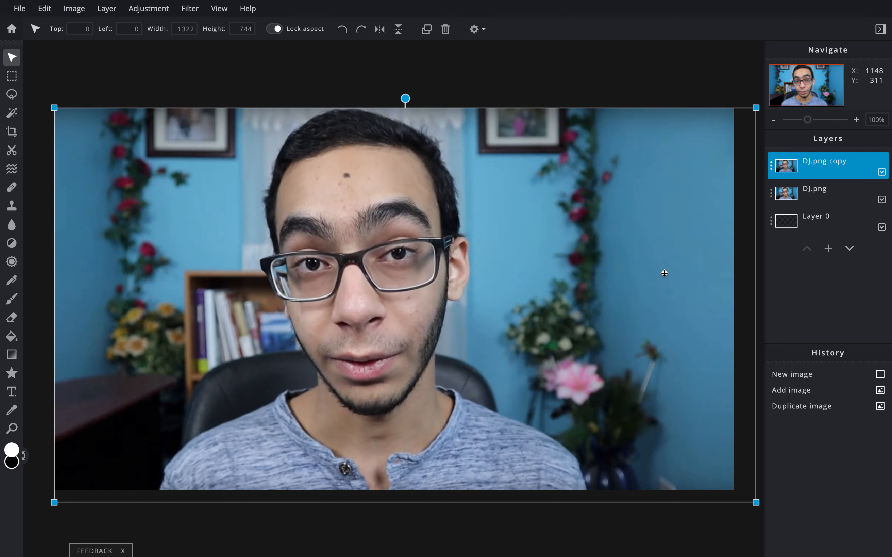
Apply a Grain filter with an amount of 34 to the duplicated photo layer
{"action": "left_click", "coordinate": [161, 12]}
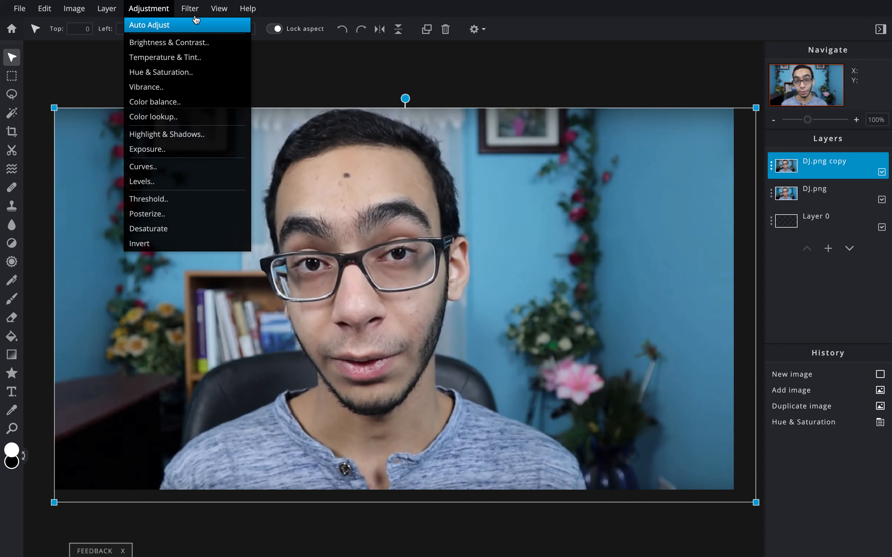
{"action": "mouse_move", "coordinate": [190, 9]}
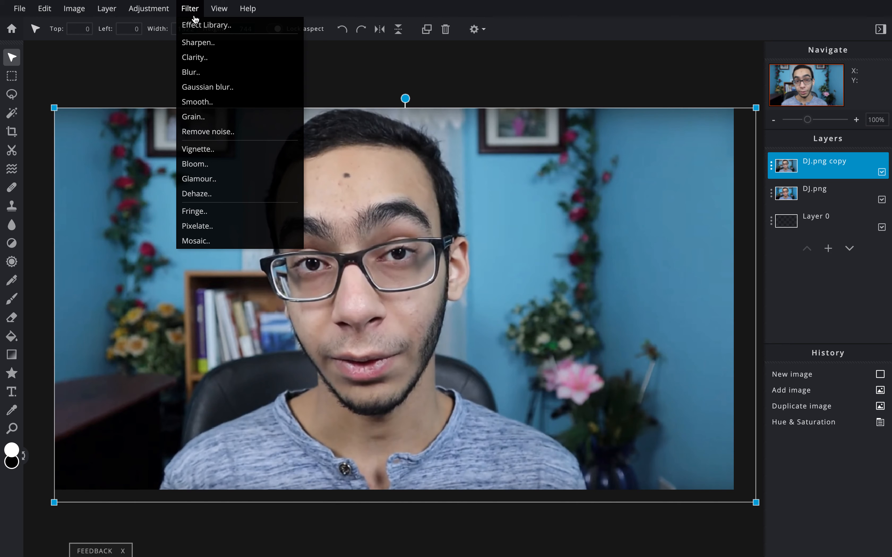
{"action": "left_click", "coordinate": [216, 118]}
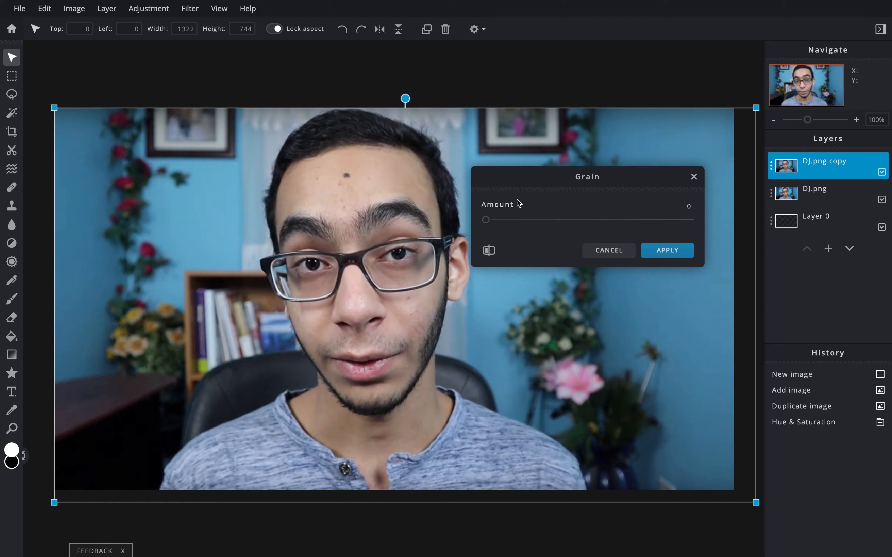
{"action": "left_click_drag", "start_coordinate": [493, 224], "coordinate": [558, 224]}
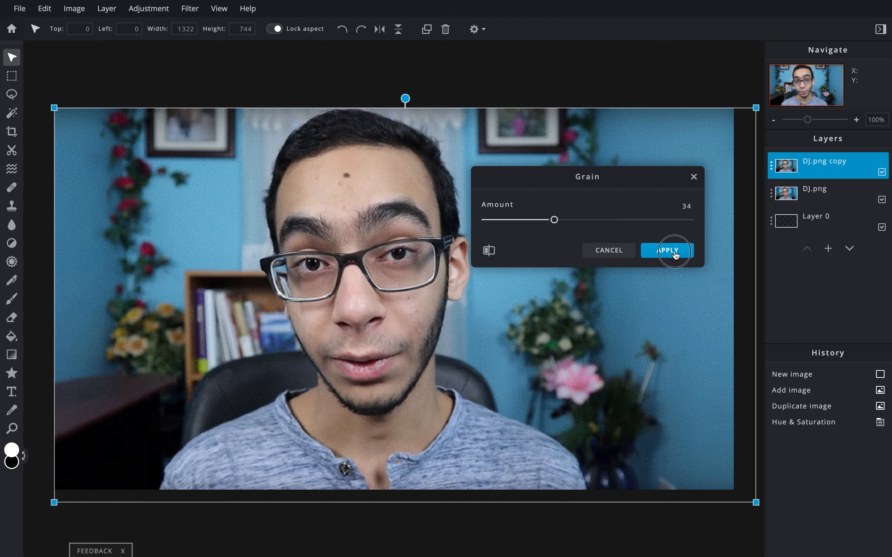
{"action": "left_click", "coordinate": [674, 253]}
Apply a Vignette filter with an amount of 75 to the duplicated photo layer
{"action": "left_click", "coordinate": [189, 9]}
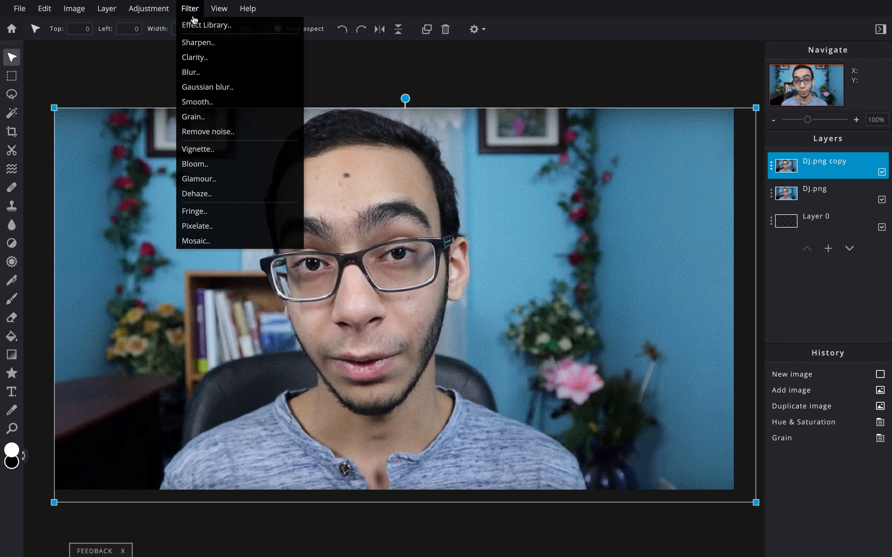
{"action": "left_click", "coordinate": [231, 150]}
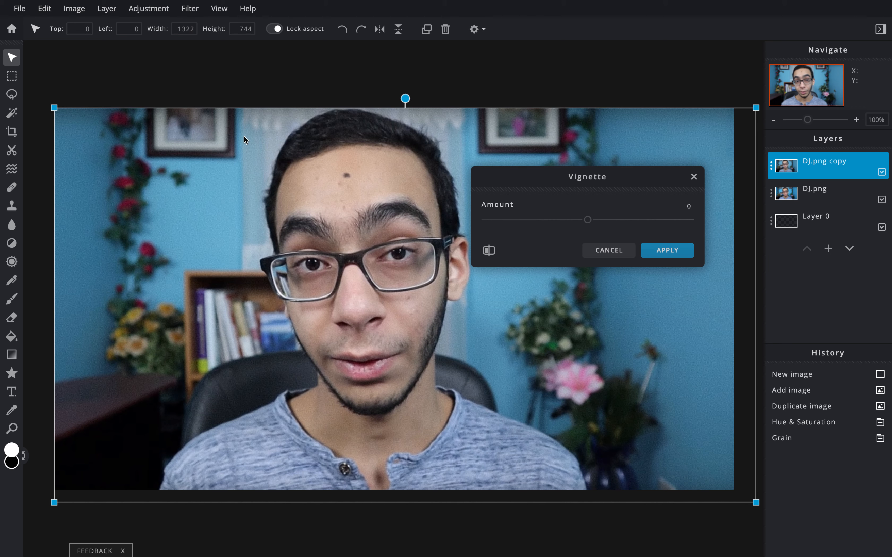
{"action": "left_click_drag", "start_coordinate": [597, 220], "coordinate": [645, 220]}
{"action": "left_click_drag", "start_coordinate": [753, 210], "coordinate": [665, 218]}
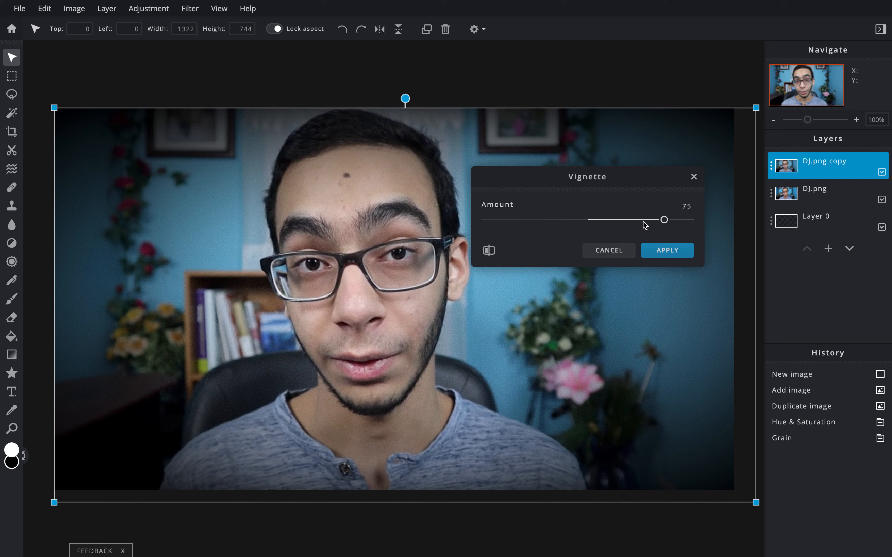
{"action": "left_click", "coordinate": [662, 250]}
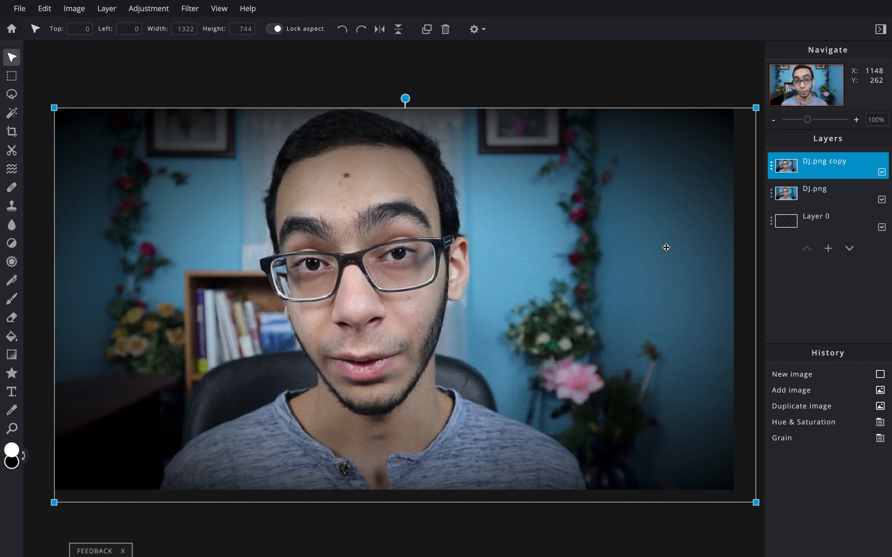
On a new empty layer, draw a wide filled rectangle beside the face with stroke 0 and #00E1FF as the background colour
{"action": "left_click", "coordinate": [828, 249]}
{"action": "left_click", "coordinate": [521, 221]}
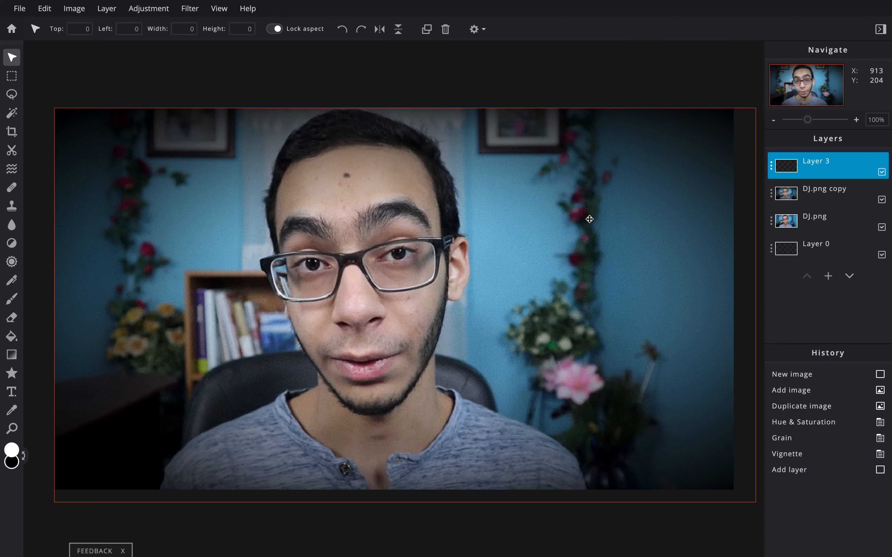
{"action": "left_click", "coordinate": [11, 374]}
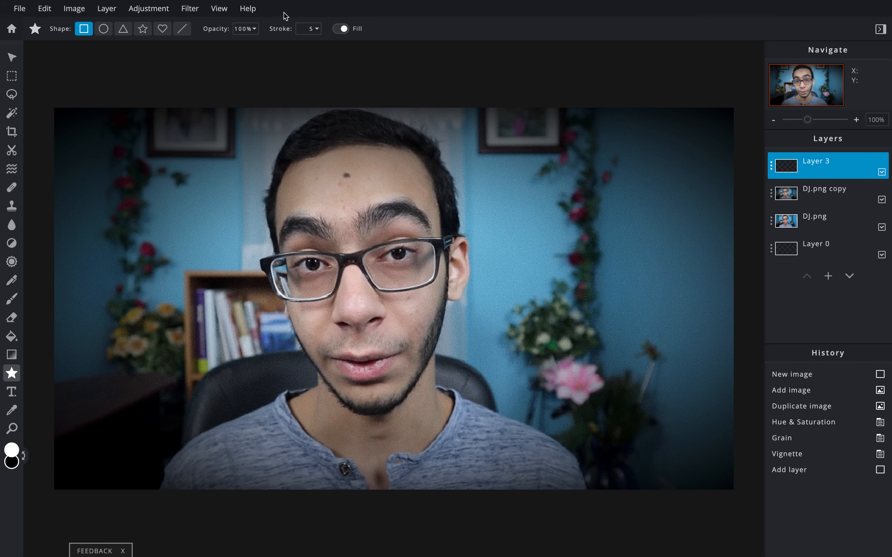
{"action": "left_click", "coordinate": [312, 31]}
{"action": "left_click_drag", "start_coordinate": [238, 47], "coordinate": [207, 56]}
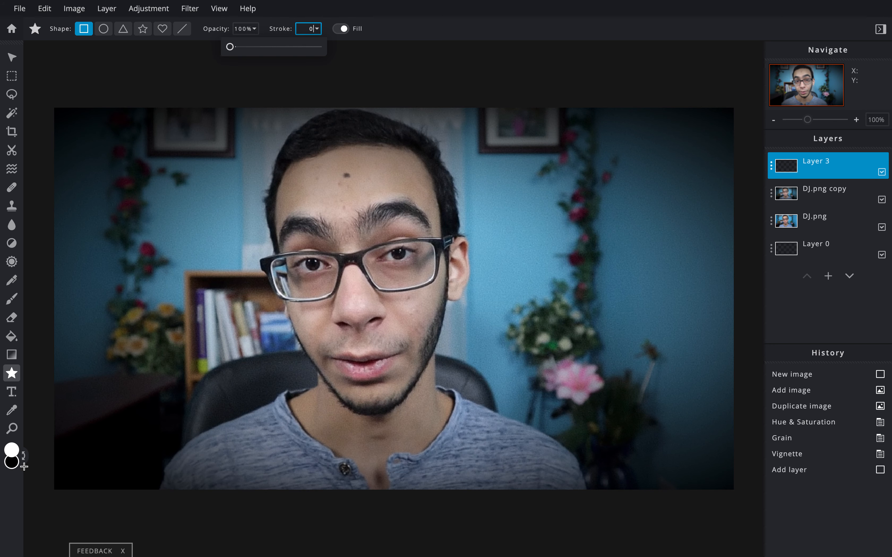
{"action": "left_click", "coordinate": [12, 449]}
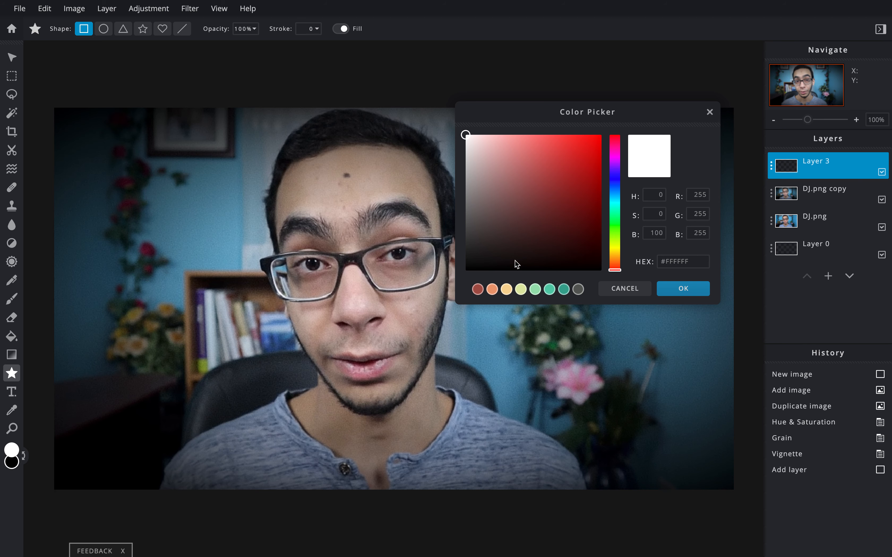
{"action": "left_click_drag", "start_coordinate": [615, 198], "coordinate": [614, 123]}
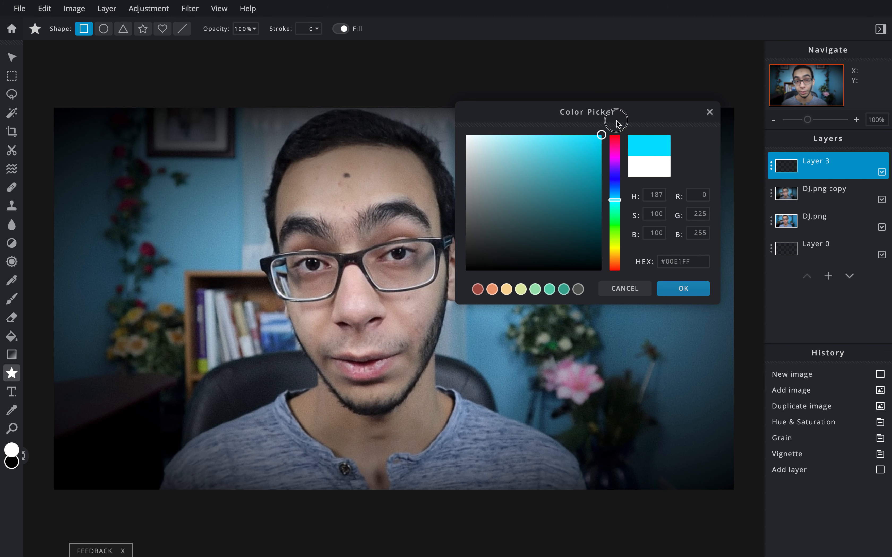
{"action": "left_click", "coordinate": [692, 290]}
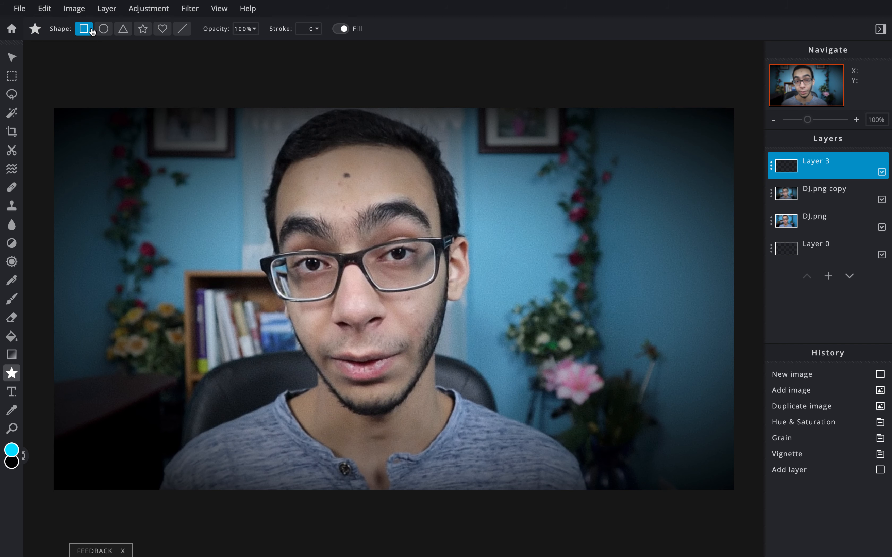
{"action": "left_click", "coordinate": [22, 456]}
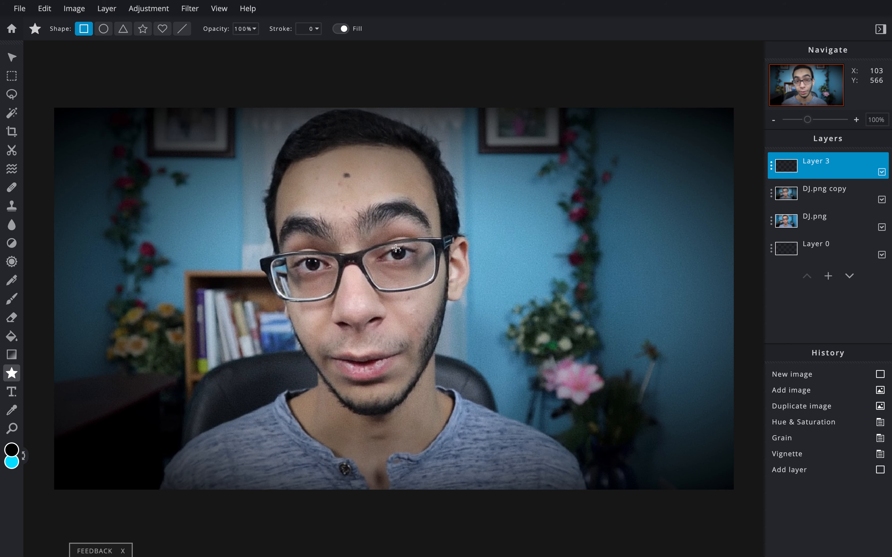
{"action": "left_click_drag", "start_coordinate": [514, 263], "coordinate": [699, 301]}
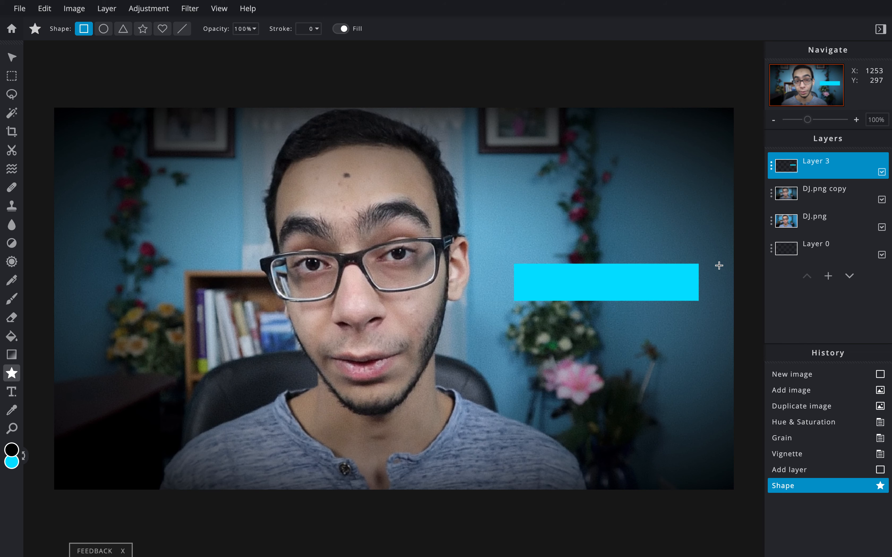
Add a text layer above the cyan rectangle containing the person's full name in capitals
{"action": "left_click", "coordinate": [827, 277]}
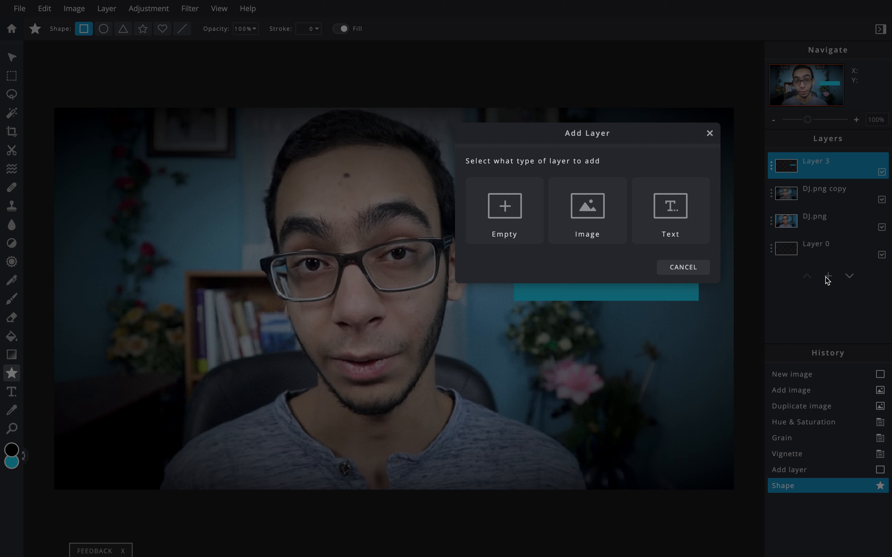
{"action": "left_click", "coordinate": [672, 203]}
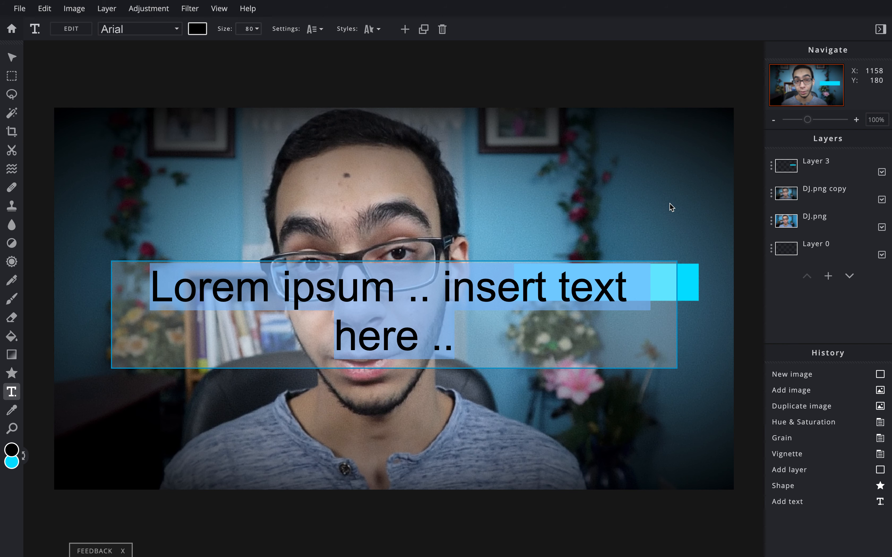
{"action": "type", "text": "D"}
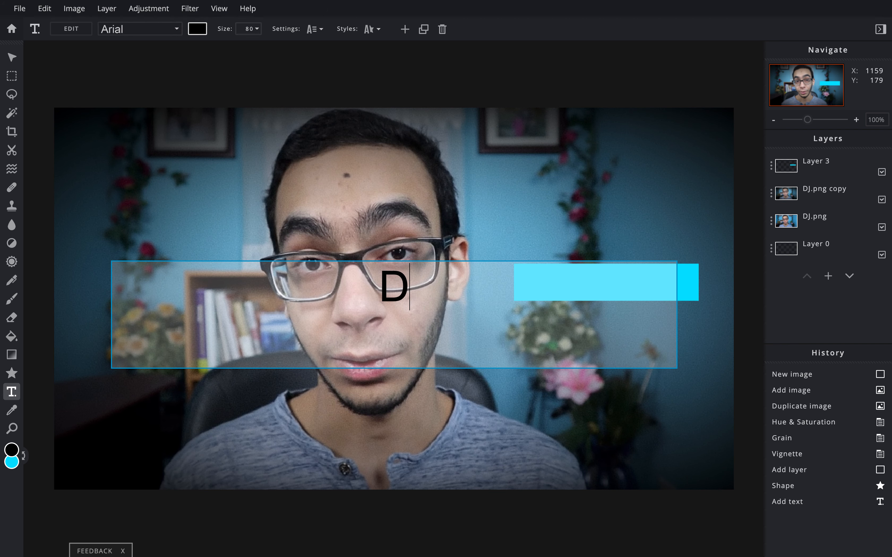
{"action": "type", "text": "ANIAL "}
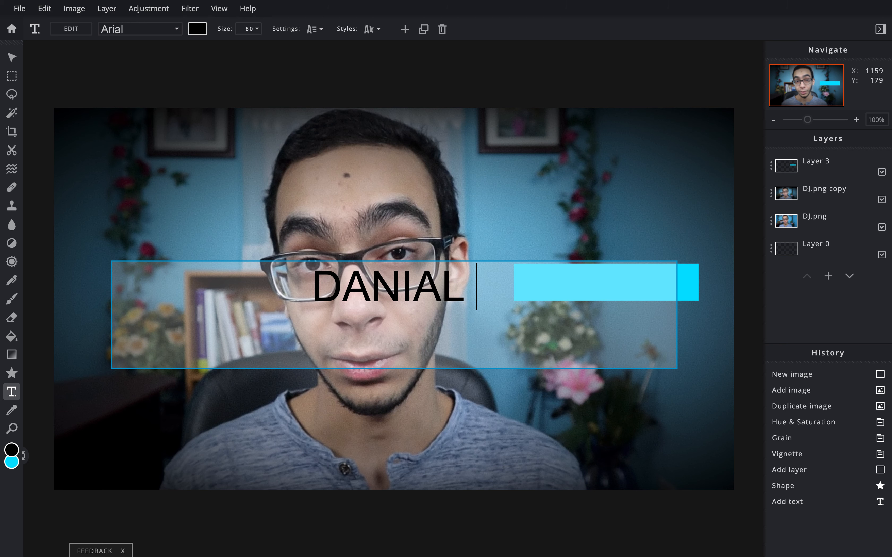
{"action": "type", "text": "JIWANI"}
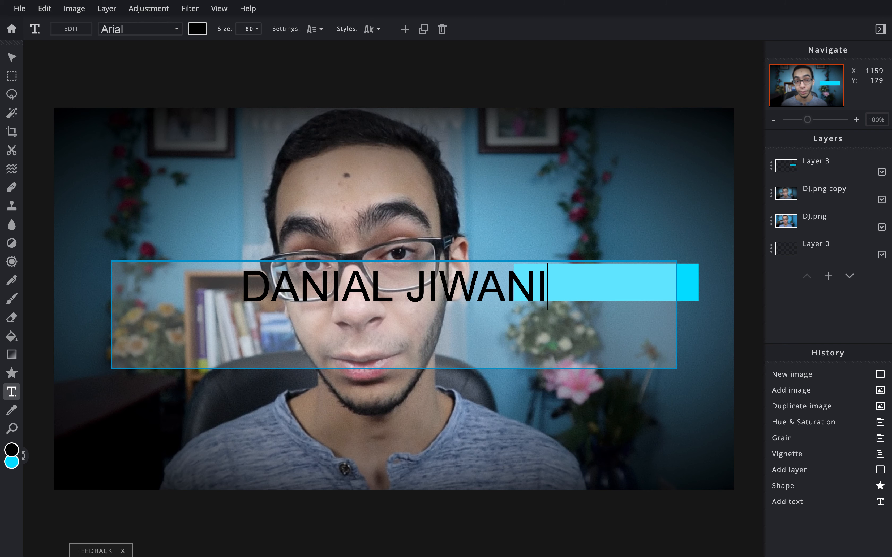
Set the name text's size to 55 and pick #000000 as its colour
{"action": "left_click", "coordinate": [256, 30]}
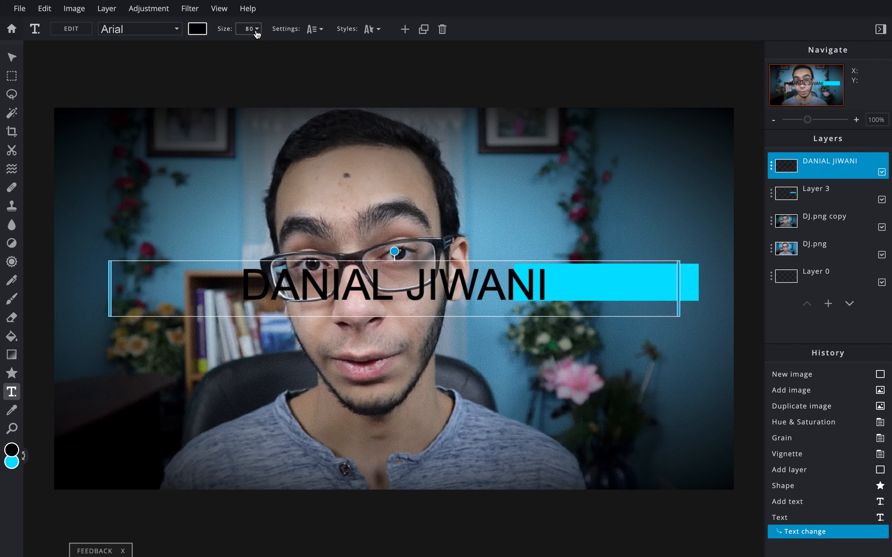
{"action": "left_click_drag", "start_coordinate": [229, 52], "coordinate": [174, 50]}
{"action": "left_click", "coordinate": [196, 29]}
{"action": "left_click_drag", "start_coordinate": [469, 148], "coordinate": [608, 279]}
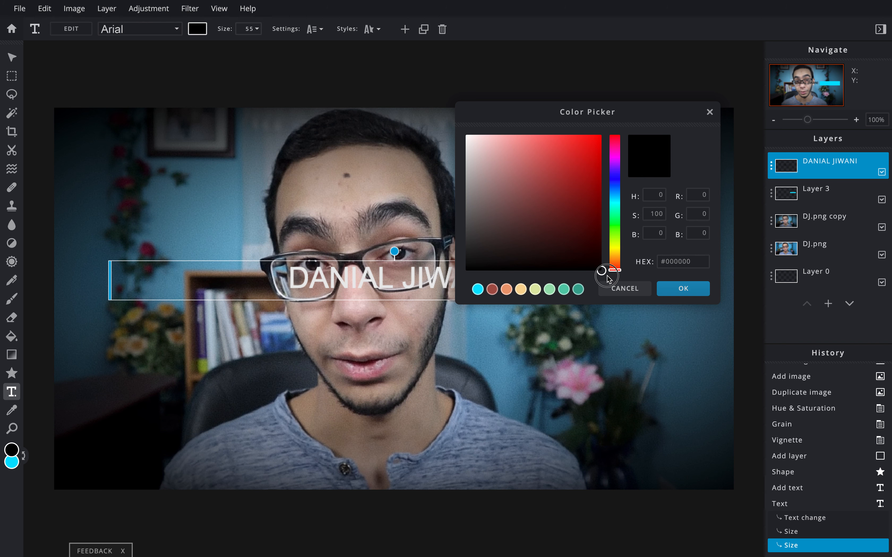
{"action": "left_click", "coordinate": [682, 289]}
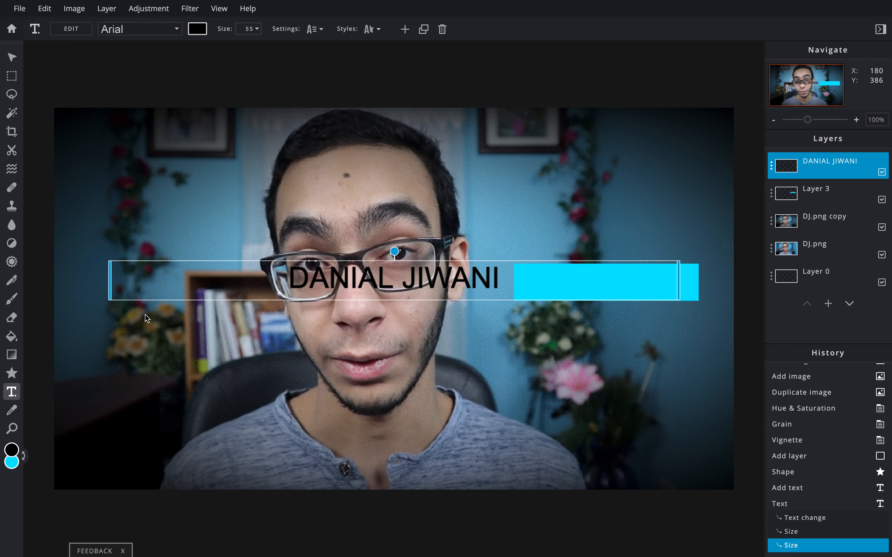
Fit the name onto the cyan banner with a text box about as wide as the banner and a text size of 36
{"action": "left_click_drag", "start_coordinate": [111, 284], "coordinate": [510, 265]}
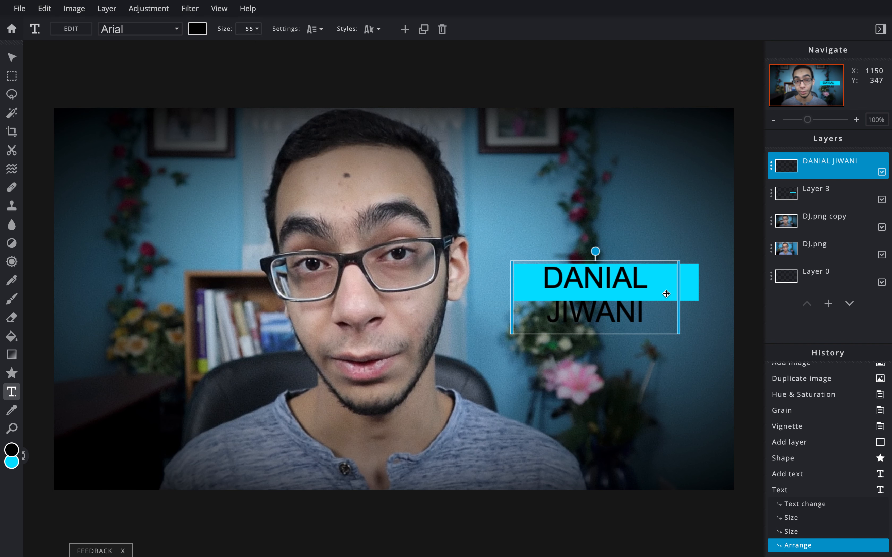
{"action": "left_click_drag", "start_coordinate": [677, 286], "coordinate": [701, 284]}
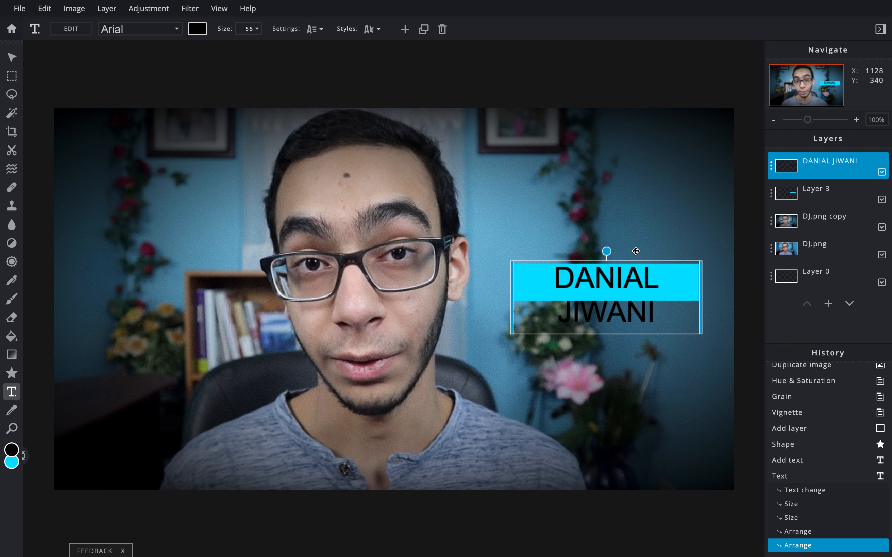
{"action": "left_click", "coordinate": [254, 29]}
{"action": "left_click_drag", "start_coordinate": [176, 52], "coordinate": [174, 52]}
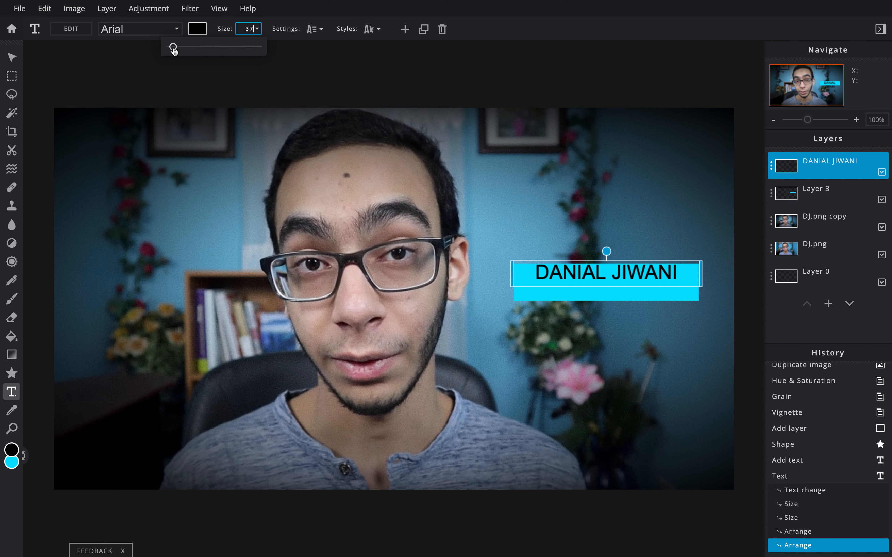
{"action": "key", "text": "super+a"}
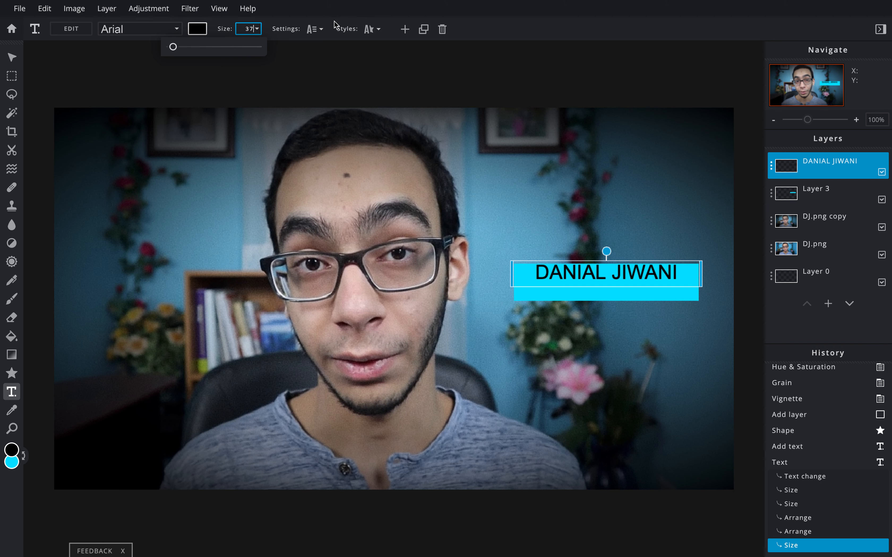
{"action": "type", "text": "36"}
{"action": "key", "text": "Return"}
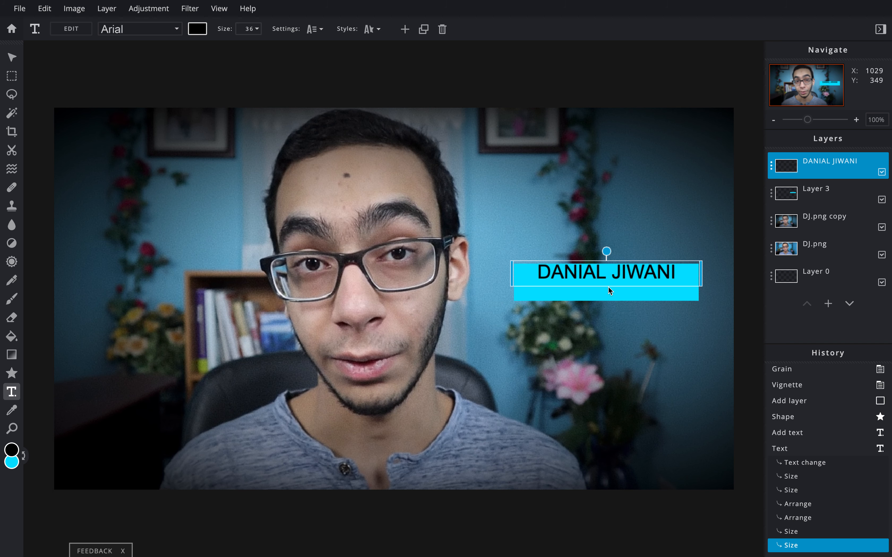
{"action": "left_click_drag", "start_coordinate": [619, 271], "coordinate": [621, 281]}
{"action": "left_click_drag", "start_coordinate": [618, 282], "coordinate": [616, 282]}
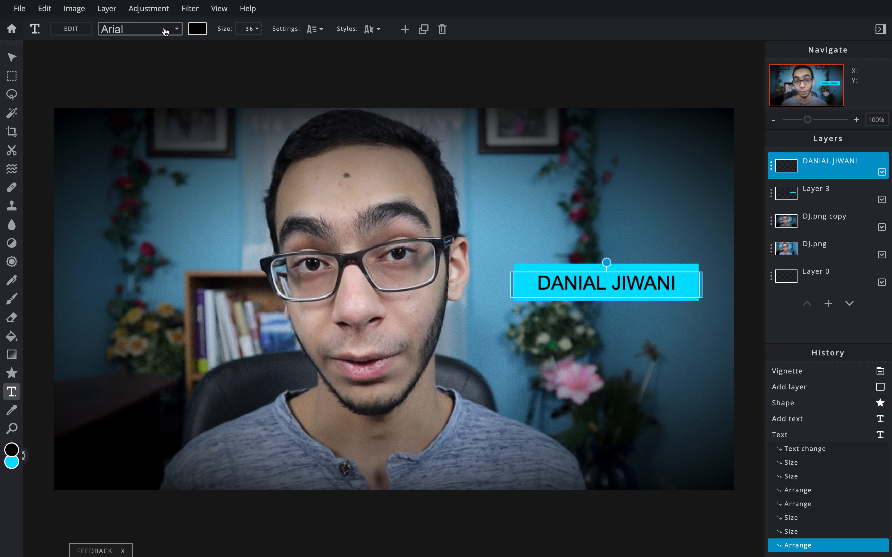
Change the name text's font to Amoreiza and set its letter space to 17
{"action": "left_click", "coordinate": [150, 32]}
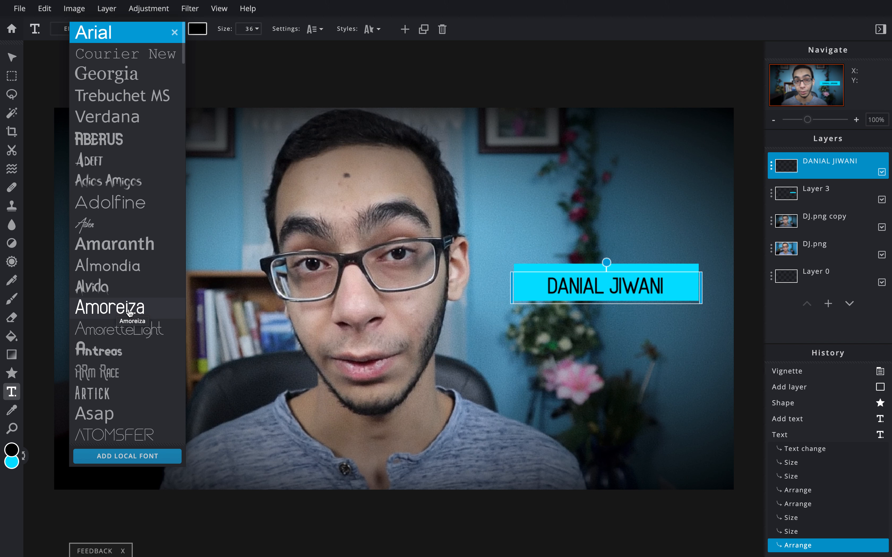
{"action": "left_click", "coordinate": [137, 309]}
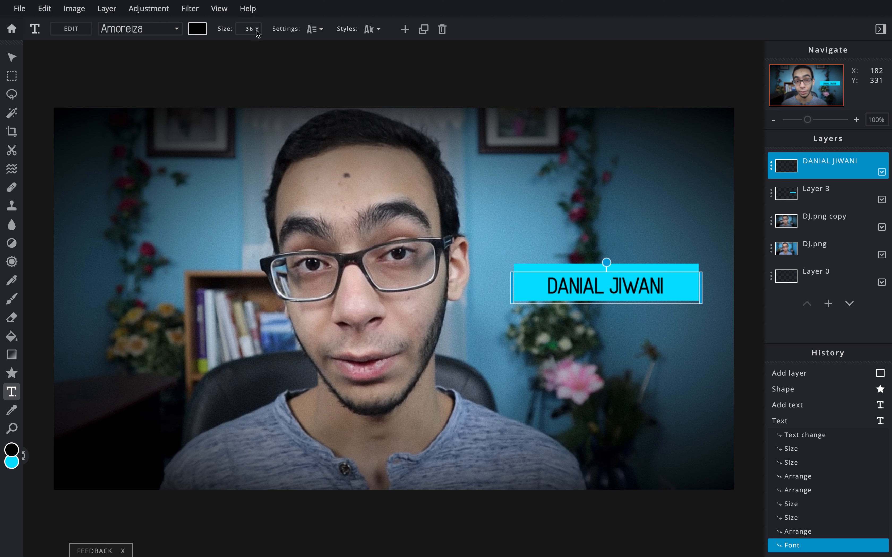
{"action": "left_click", "coordinate": [310, 29]}
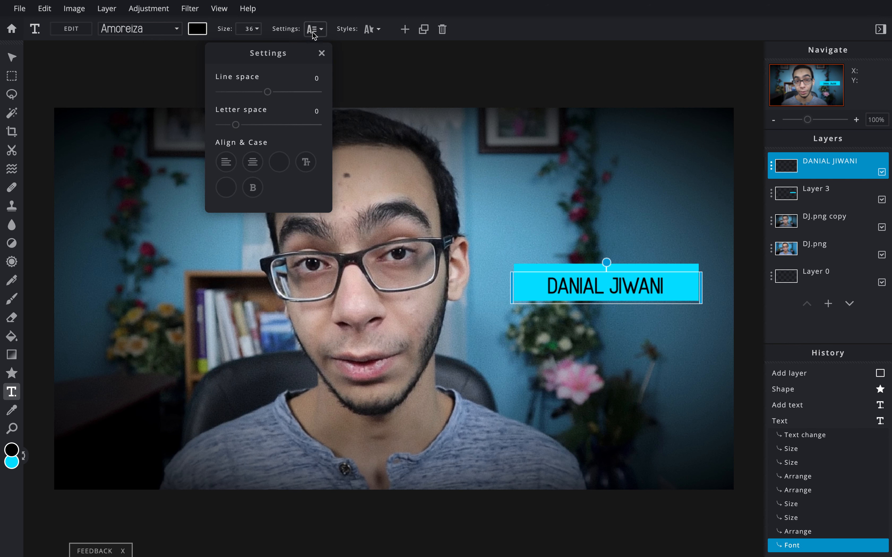
{"action": "left_click_drag", "start_coordinate": [241, 129], "coordinate": [251, 126]}
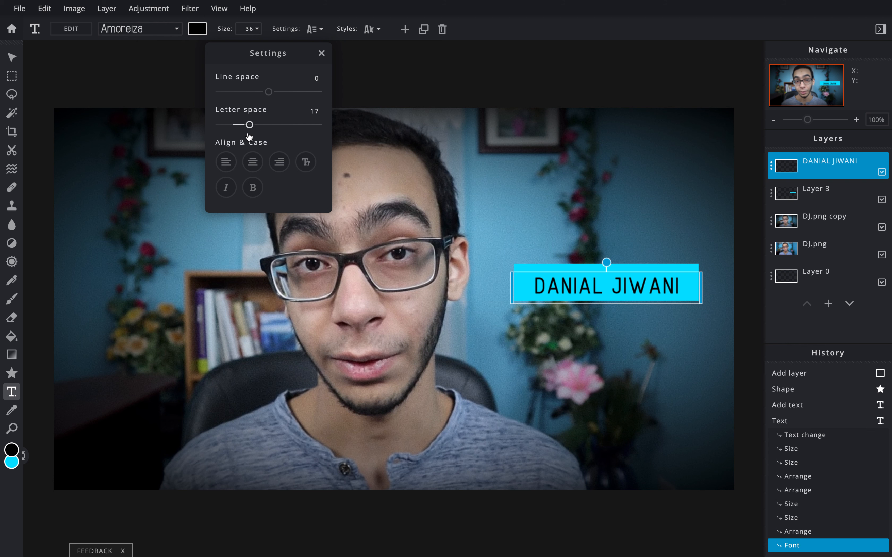
{"action": "left_click", "coordinate": [254, 189]}
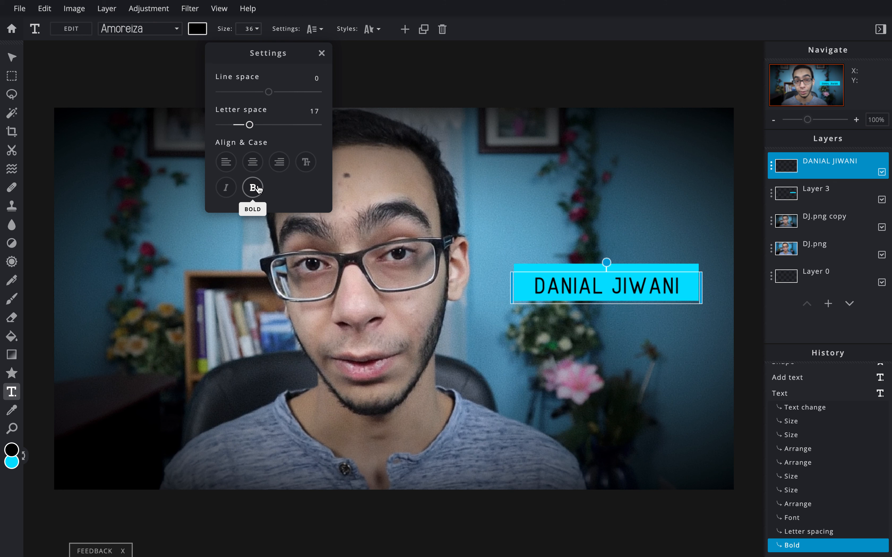
{"action": "left_click", "coordinate": [253, 190]}
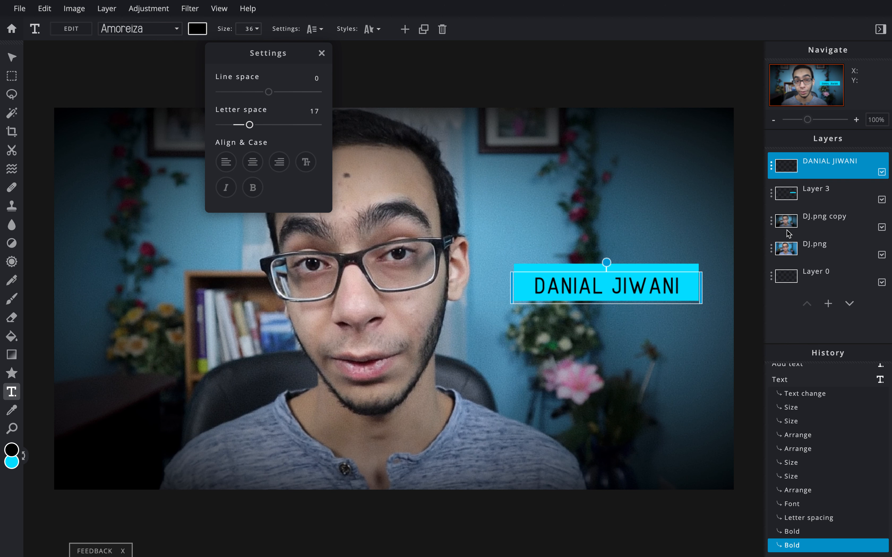
Shrink the cyan rectangle on Layer 3 closely around the name, to about 306 x 62 px, with the aspect lock off
{"action": "left_click", "coordinate": [811, 192]}
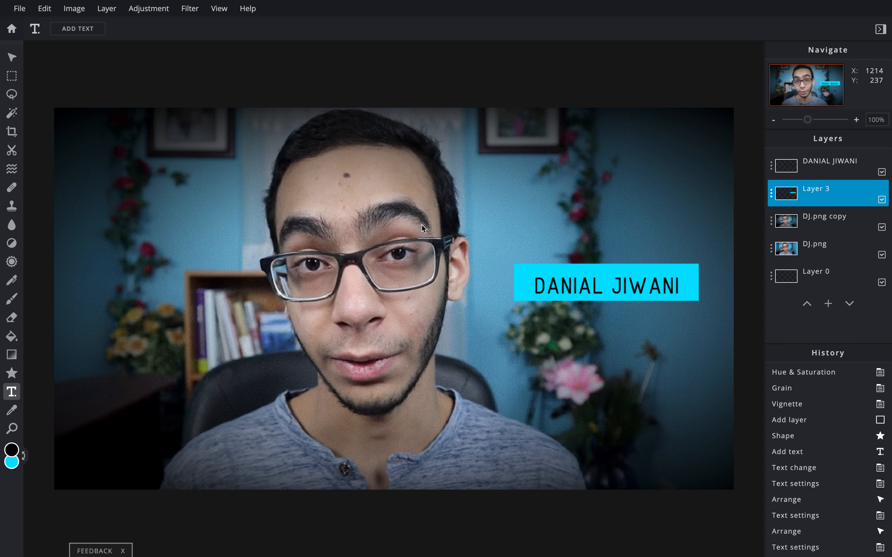
{"action": "left_click", "coordinate": [11, 57]}
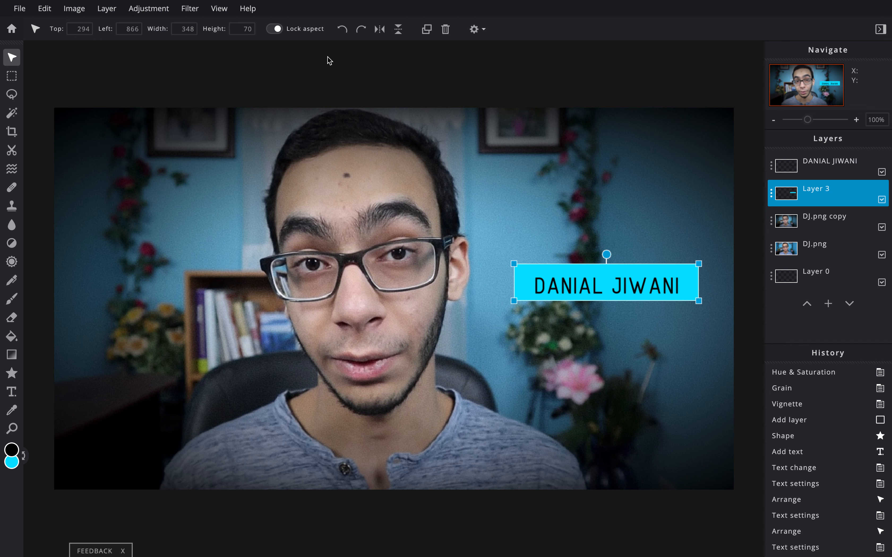
{"action": "left_click", "coordinate": [278, 29]}
{"action": "left_click_drag", "start_coordinate": [699, 264], "coordinate": [698, 270]}
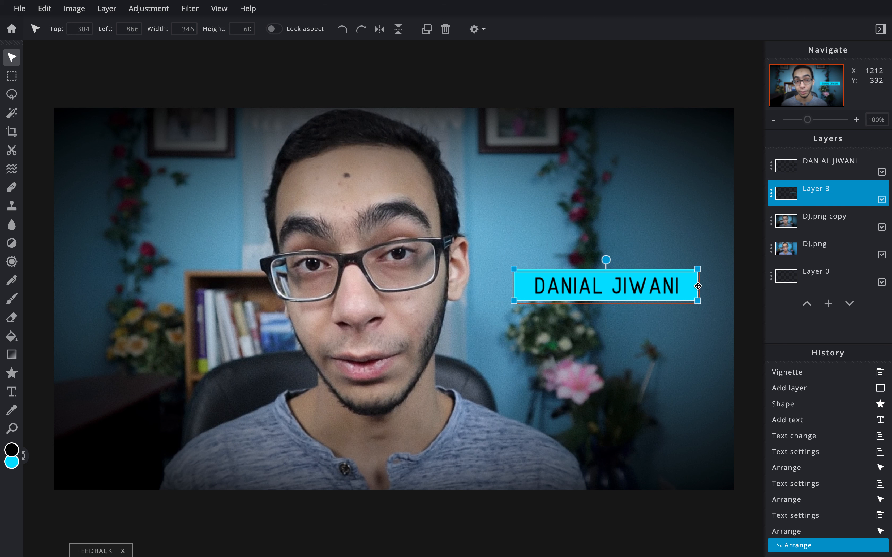
{"action": "left_click_drag", "start_coordinate": [694, 305], "coordinate": [684, 302]}
{"action": "left_click_drag", "start_coordinate": [514, 300], "coordinate": [527, 305]}
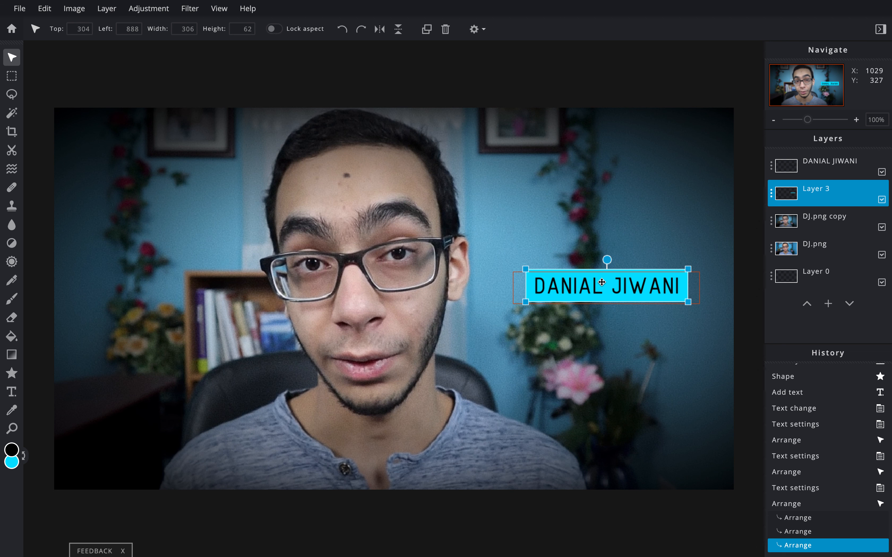
Add another text layer above the name layer with the text "STILL BUY TESLA?"
{"action": "left_click", "coordinate": [823, 162]}
{"action": "left_click", "coordinate": [833, 307]}
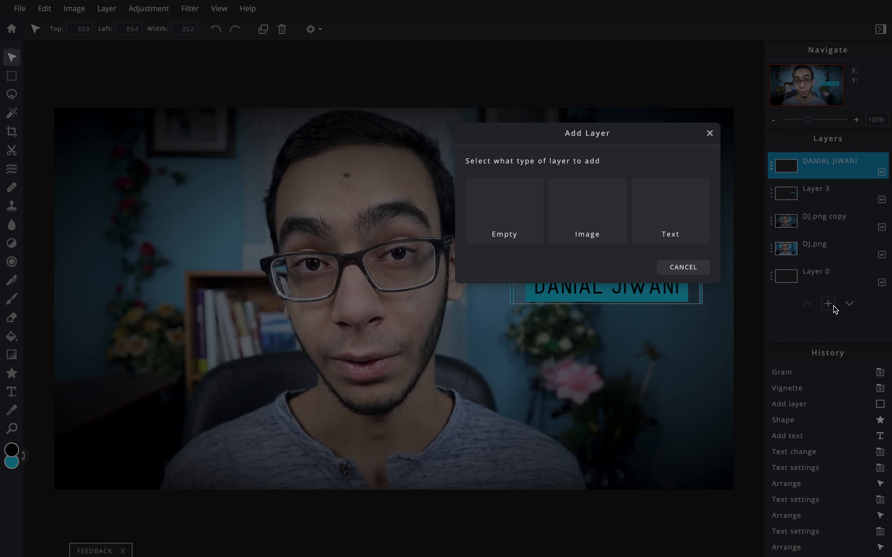
{"action": "left_click", "coordinate": [672, 209]}
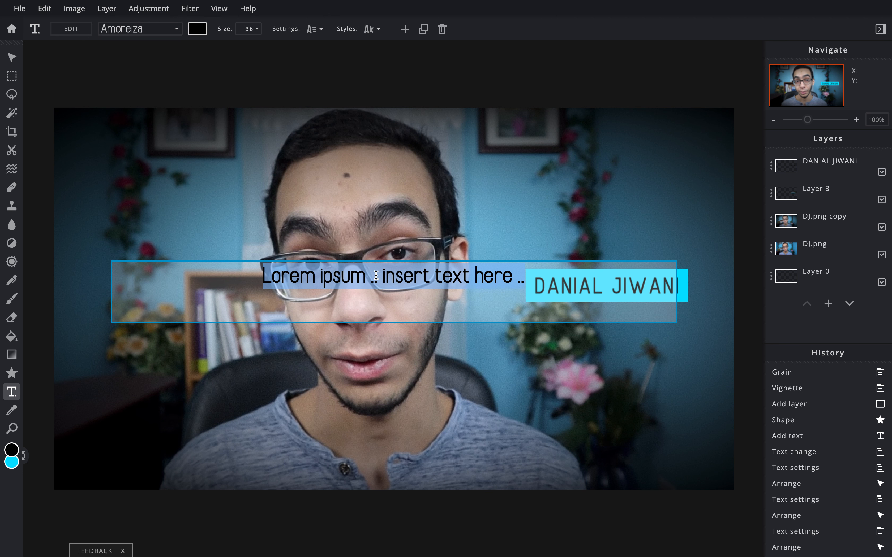
{"action": "type", "text": "STILL"}
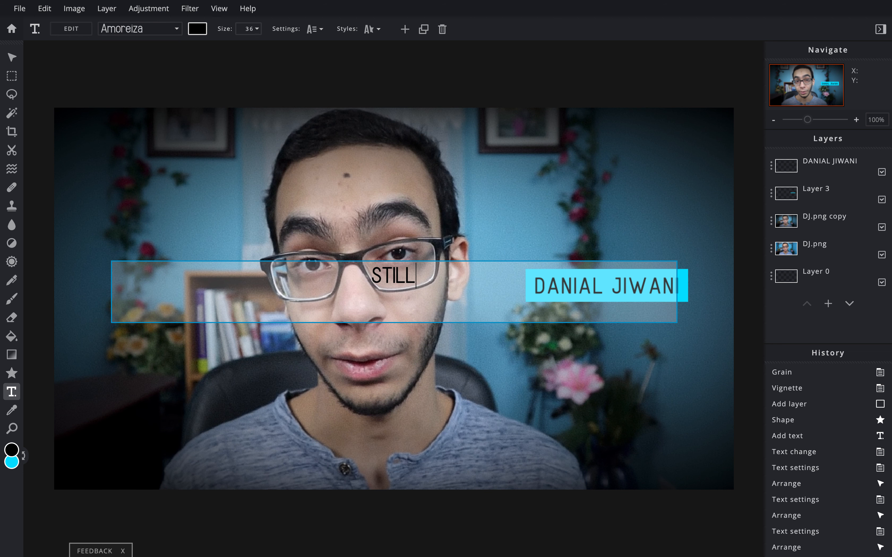
{"action": "type", "text": " BUY TESLA"}
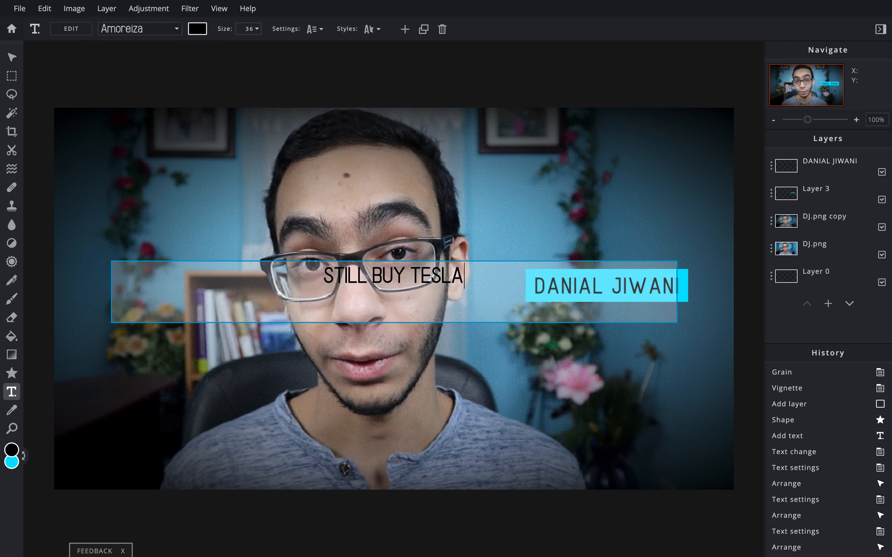
{"action": "type", "text": "?"}
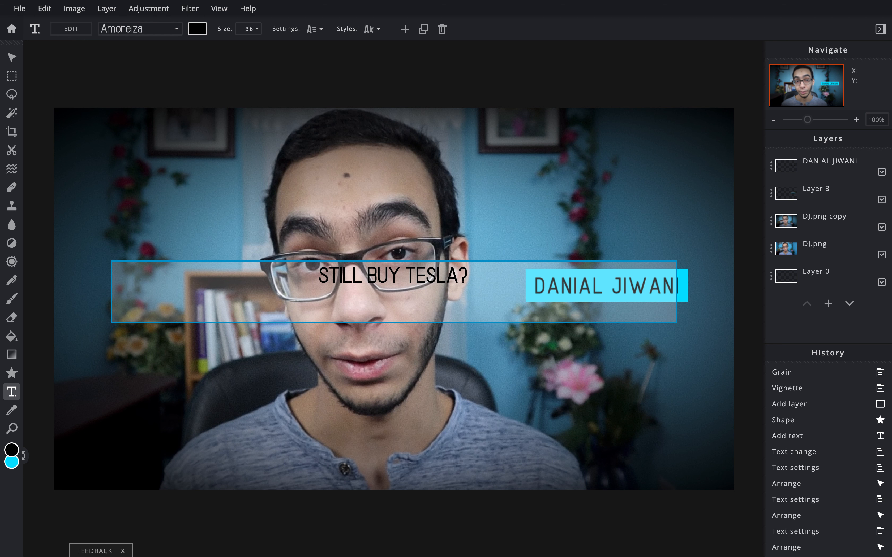
Colour the "STILL BUY TESLA?" text white and place it just above the banner in a box about as wide as the banner
{"action": "left_click", "coordinate": [197, 29]}
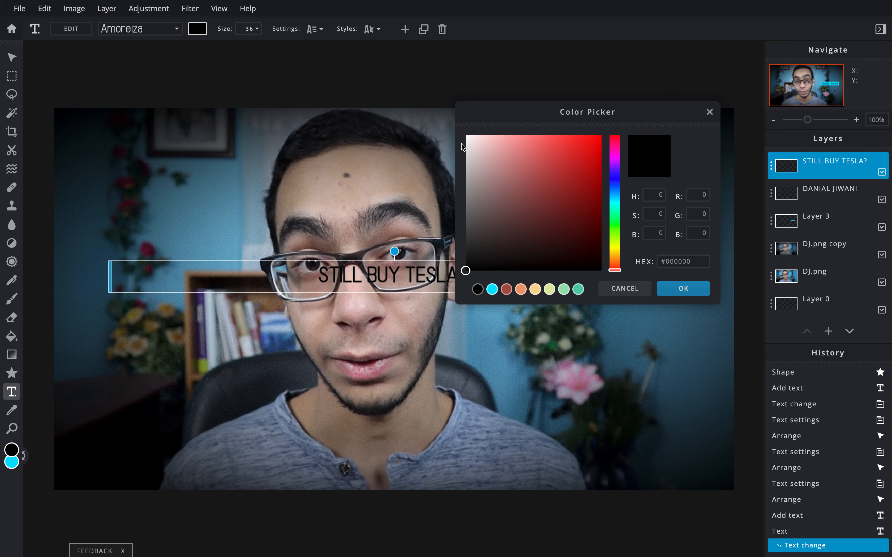
{"action": "left_click_drag", "start_coordinate": [466, 140], "coordinate": [456, 125]}
{"action": "left_click", "coordinate": [687, 290]}
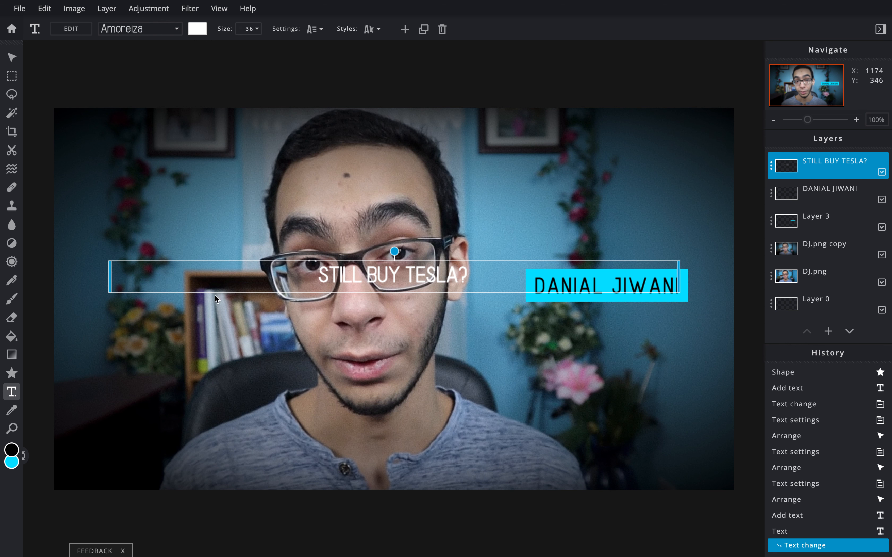
{"action": "left_click_drag", "start_coordinate": [106, 282], "coordinate": [513, 255]}
{"action": "left_click_drag", "start_coordinate": [621, 279], "coordinate": [626, 251]}
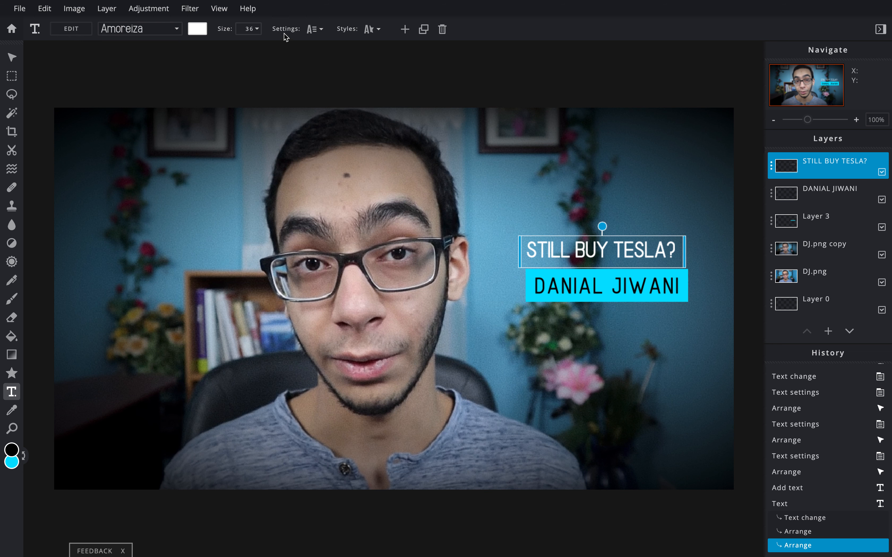
Try adjusting the question text's letter space, keep it at 0, and shift the text slightly to line up with the banner
{"action": "left_click", "coordinate": [316, 29]}
{"action": "mouse_move", "coordinate": [234, 125]}
{"action": "left_mouse_down"}
{"action": "mouse_move", "coordinate": [247, 126]}
{"action": "mouse_move", "coordinate": [236, 125]}
{"action": "left_mouse_up"}
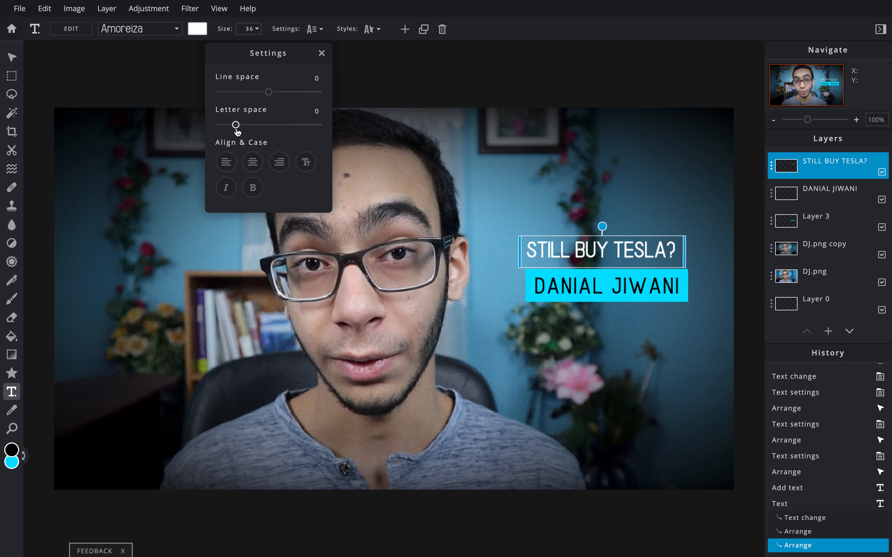
{"action": "left_click", "coordinate": [648, 256]}
{"action": "left_click_drag", "start_coordinate": [644, 251], "coordinate": [651, 254]}
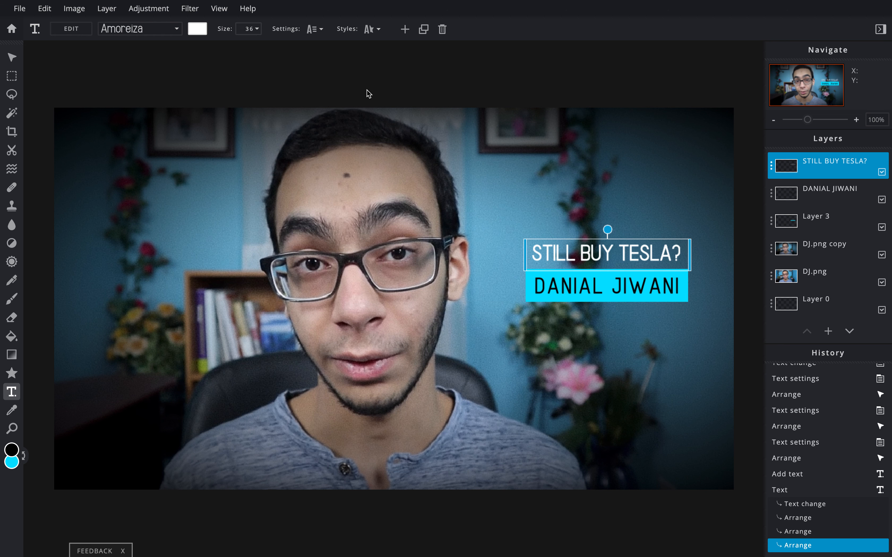
Add a shadow to the "STILL BUY TESLA?" text and widen its box so the text fits on one line above the banner
{"action": "left_click", "coordinate": [370, 29]}
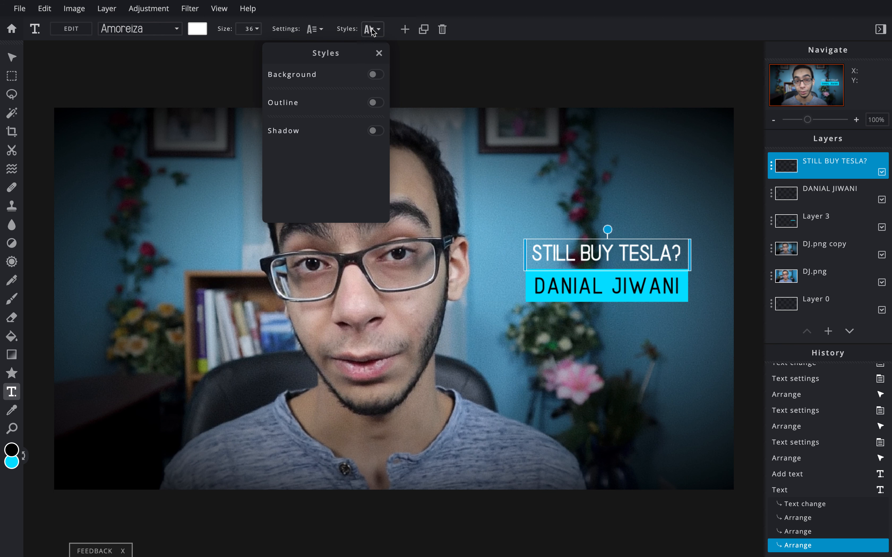
{"action": "left_click", "coordinate": [371, 131]}
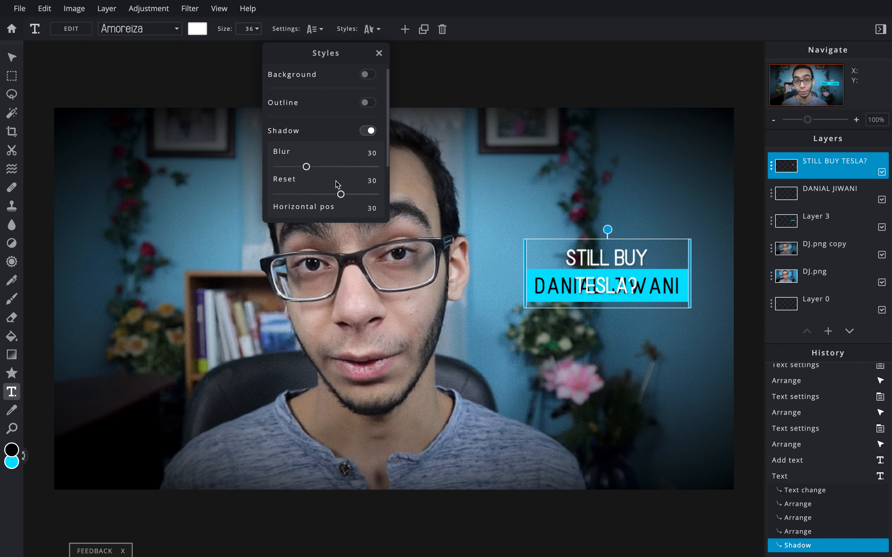
{"action": "left_click", "coordinate": [691, 259]}
{"action": "left_click_drag", "start_coordinate": [691, 258], "coordinate": [704, 260]}
{"action": "left_click_drag", "start_coordinate": [577, 254], "coordinate": [572, 252]}
Look up the title text's shadow colour options, and copy the hex code #00E1FF from the cyan background colour
{"action": "left_click", "coordinate": [315, 29]}
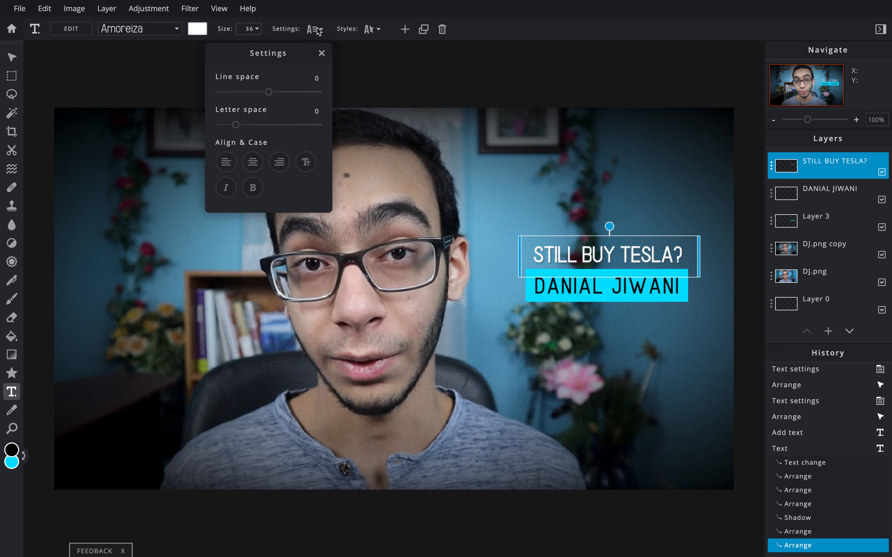
{"action": "left_click", "coordinate": [370, 28]}
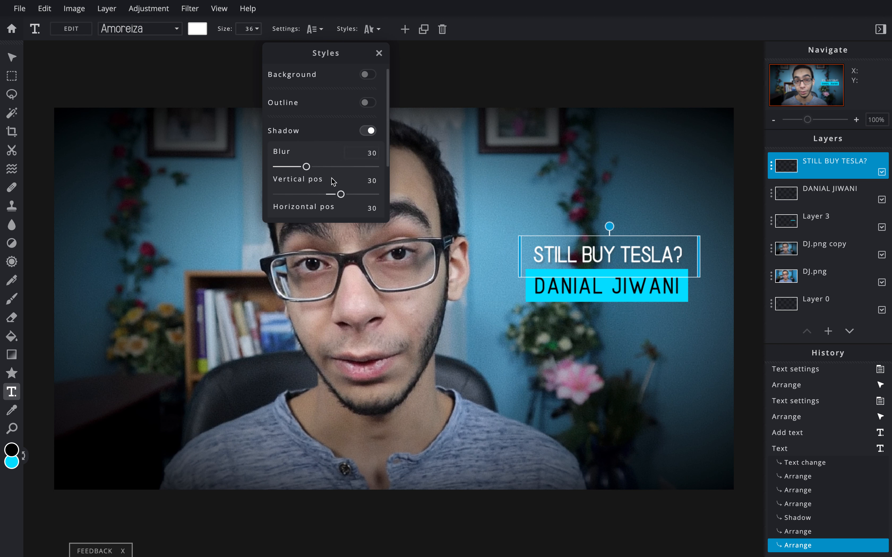
{"action": "scroll", "coordinate": [347, 170], "scroll_direction": "down", "scroll_amount": 3}
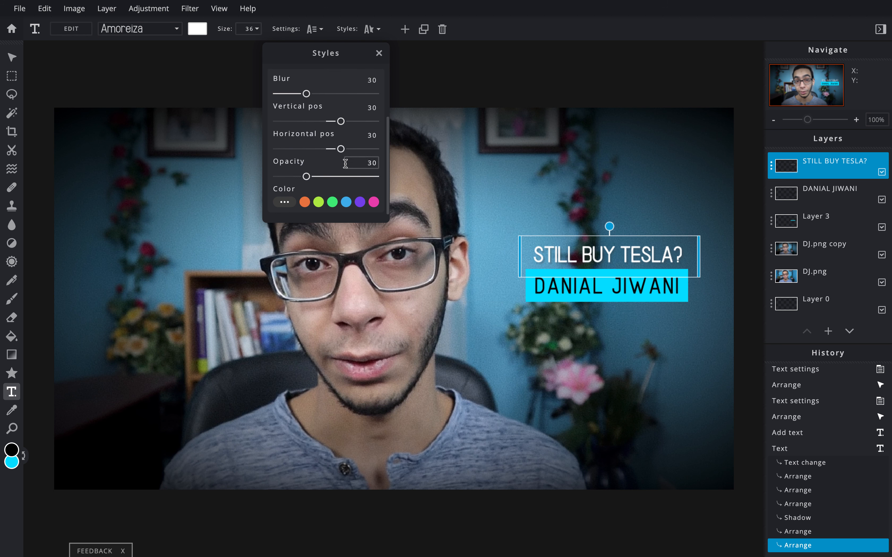
{"action": "left_click", "coordinate": [284, 198]}
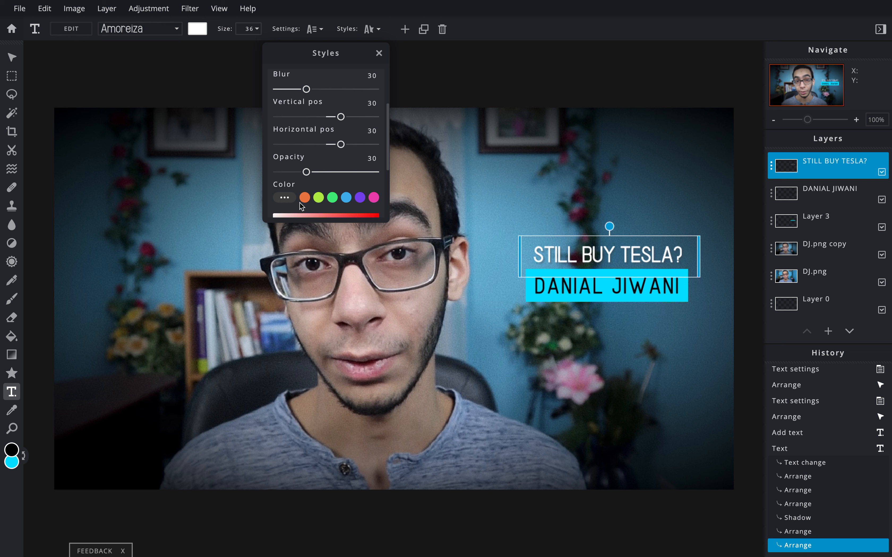
{"action": "left_click", "coordinate": [11, 462]}
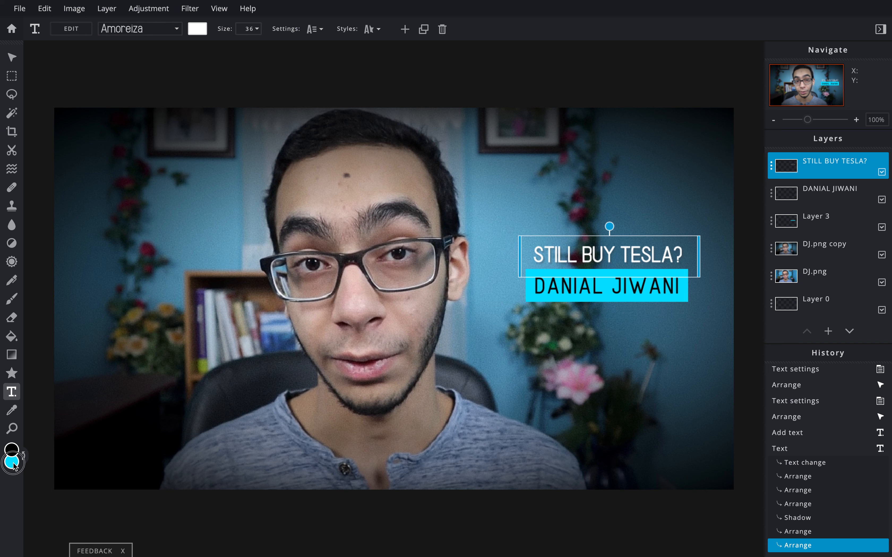
{"action": "left_click", "coordinate": [11, 462]}
{"action": "left_click_drag", "start_coordinate": [703, 264], "coordinate": [658, 265]}
{"action": "key", "text": "ctrl+c"}
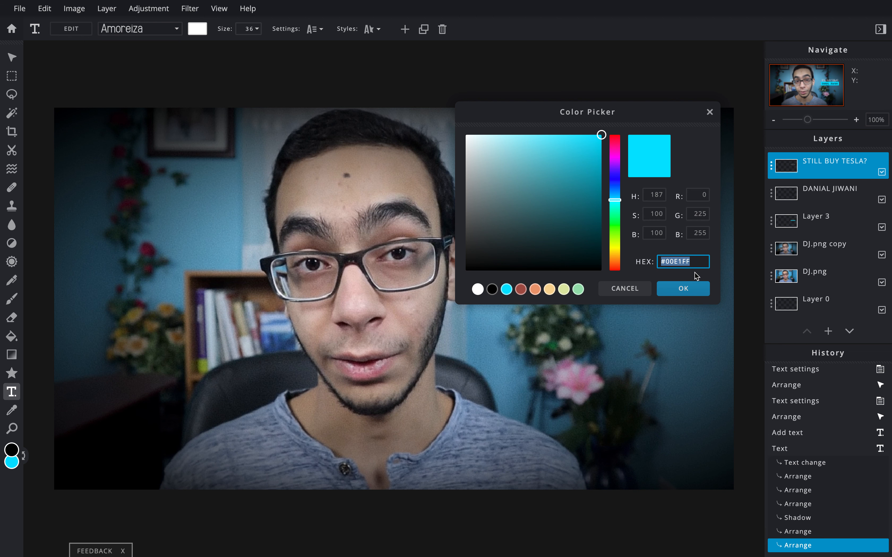
{"action": "left_click", "coordinate": [682, 289]}
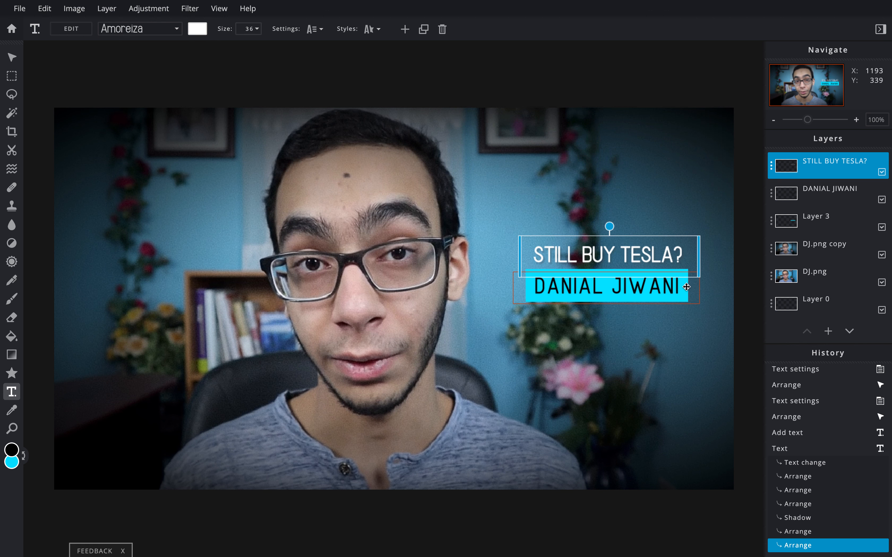
Set the title text's shadow colour to the copied hex code #00E1FF
{"action": "left_click", "coordinate": [319, 31]}
{"action": "left_click", "coordinate": [377, 31]}
{"action": "scroll", "coordinate": [327, 173], "scroll_direction": "down", "scroll_amount": 2}
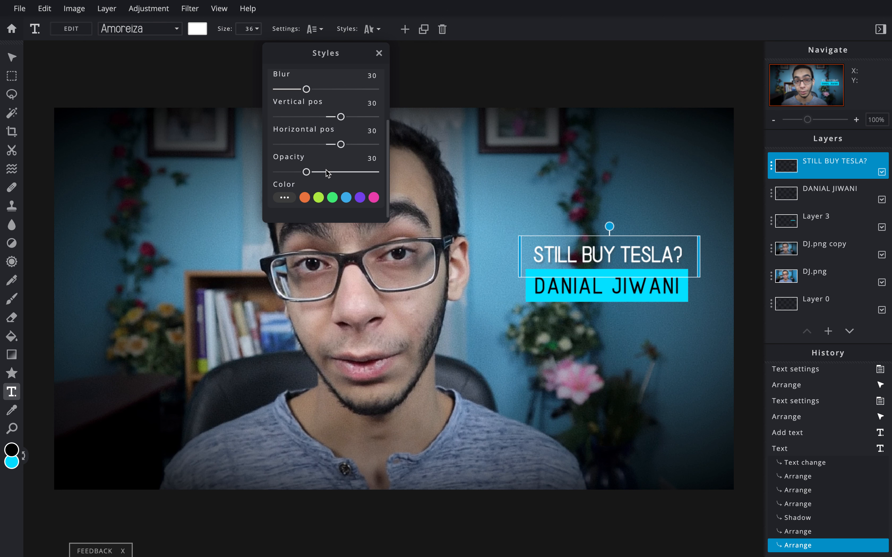
{"action": "left_click", "coordinate": [287, 198]}
{"action": "scroll", "coordinate": [307, 188], "scroll_direction": "down", "scroll_amount": 4}
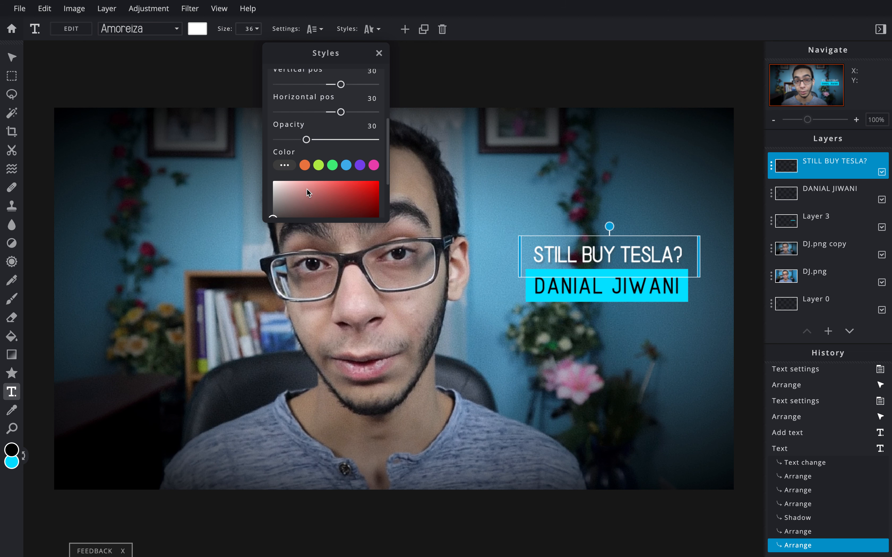
{"action": "left_click", "coordinate": [299, 195]}
{"action": "left_click_drag", "start_coordinate": [299, 195], "coordinate": [266, 198]}
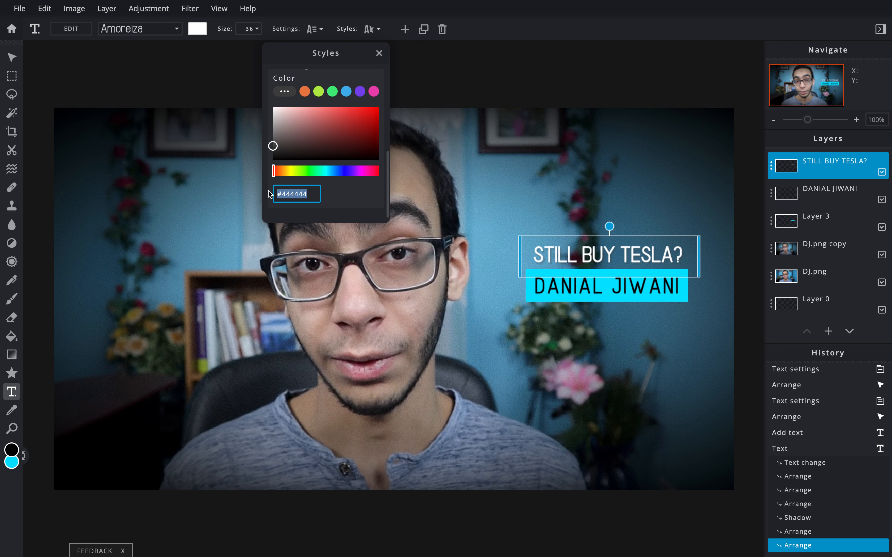
{"action": "key", "text": "ctrl+v"}
Raise the title shadow's opacity to 100, fine-tune its horizontal position, and deselect the text to preview it
{"action": "scroll", "coordinate": [342, 133], "scroll_direction": "up", "scroll_amount": 3}
{"action": "left_click_drag", "start_coordinate": [307, 139], "coordinate": [379, 139]}
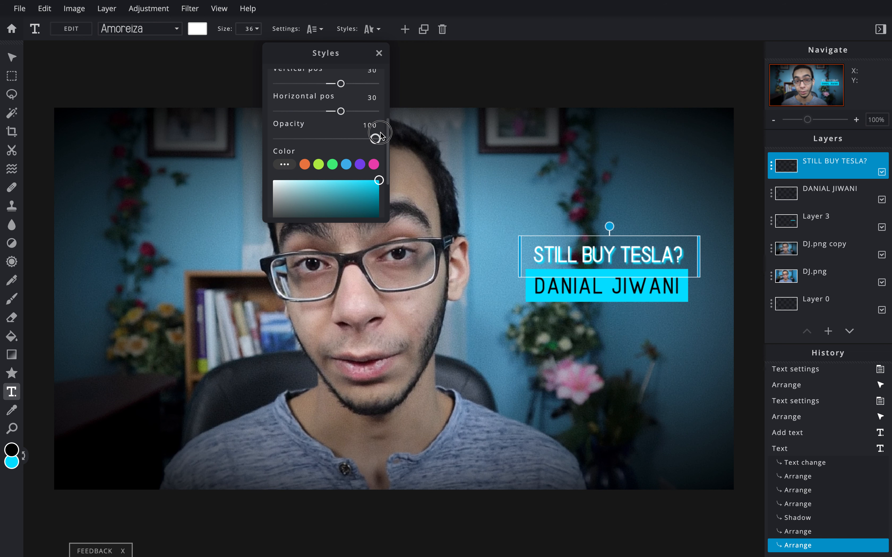
{"action": "mouse_move", "coordinate": [341, 111]}
{"action": "left_mouse_down"}
{"action": "mouse_move", "coordinate": [328, 84]}
{"action": "mouse_move", "coordinate": [379, 91]}
{"action": "mouse_move", "coordinate": [352, 86]}
{"action": "mouse_move", "coordinate": [337, 101]}
{"action": "left_mouse_up"}
{"action": "left_click", "coordinate": [577, 64]}
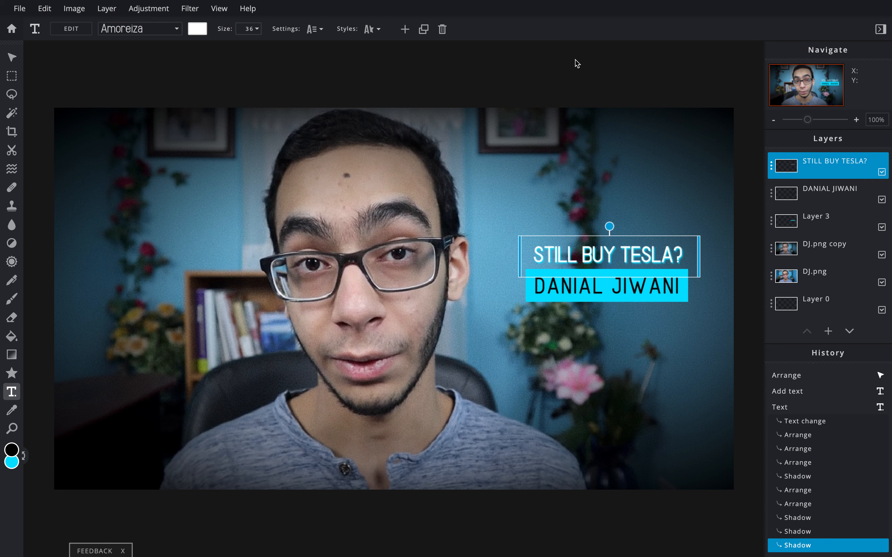
{"action": "left_click", "coordinate": [862, 310]}
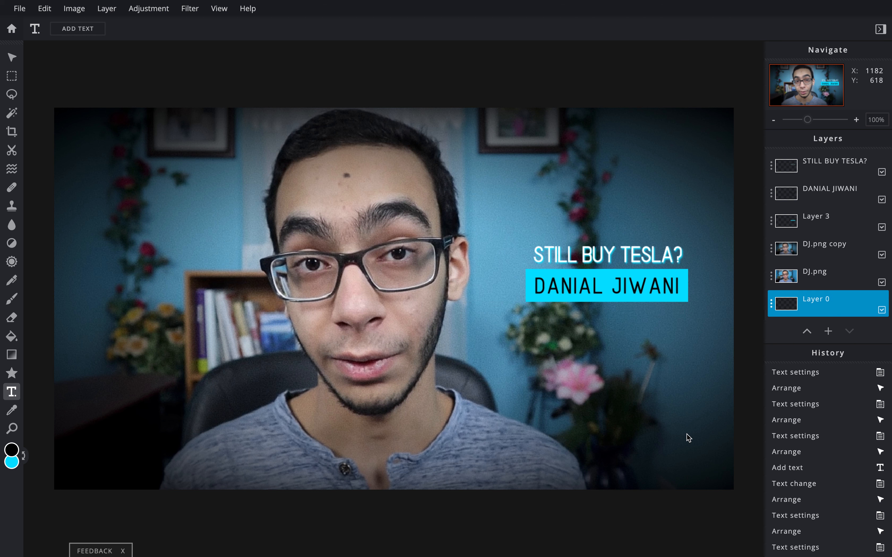
Enlarge the "STILL BUY TESLA?" text to size 49 and widen its text box
{"action": "left_click", "coordinate": [628, 253]}
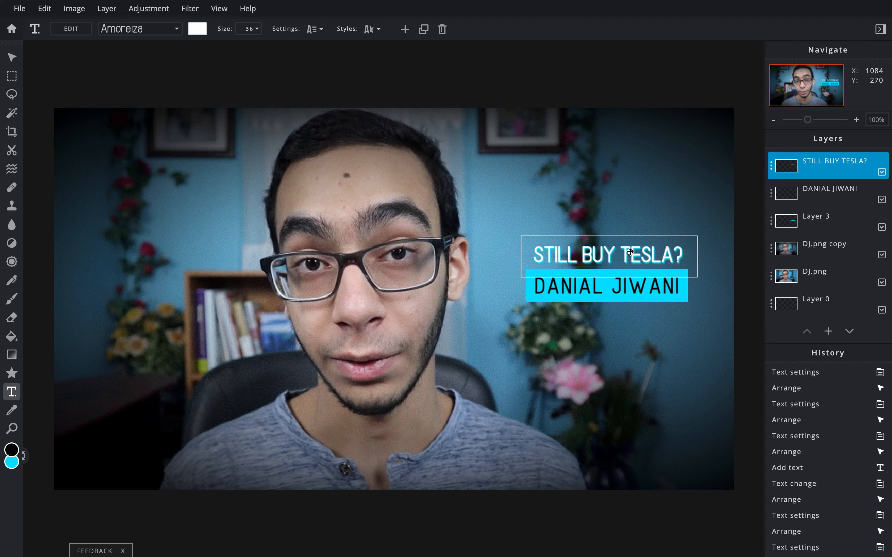
{"action": "left_click", "coordinate": [253, 29]}
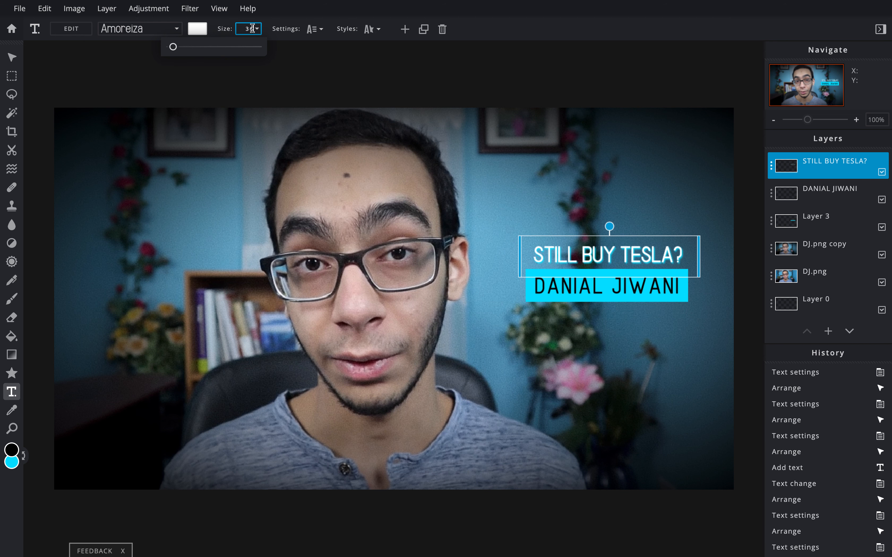
{"action": "left_click_drag", "start_coordinate": [177, 48], "coordinate": [174, 51]}
{"action": "left_click", "coordinate": [712, 273]}
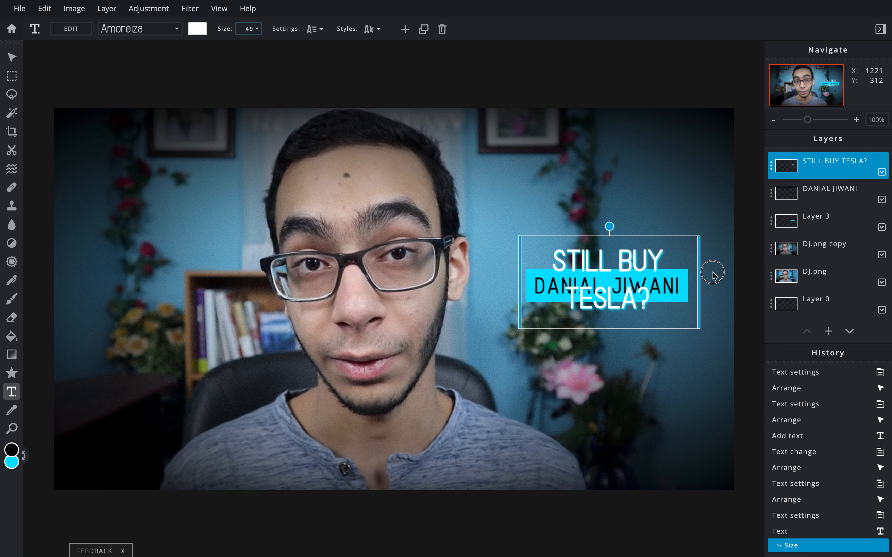
{"action": "left_click_drag", "start_coordinate": [702, 273], "coordinate": [725, 272]}
Set the title text size to 40, centre it just above the cyan banner, and deselect it
{"action": "left_click", "coordinate": [257, 28]}
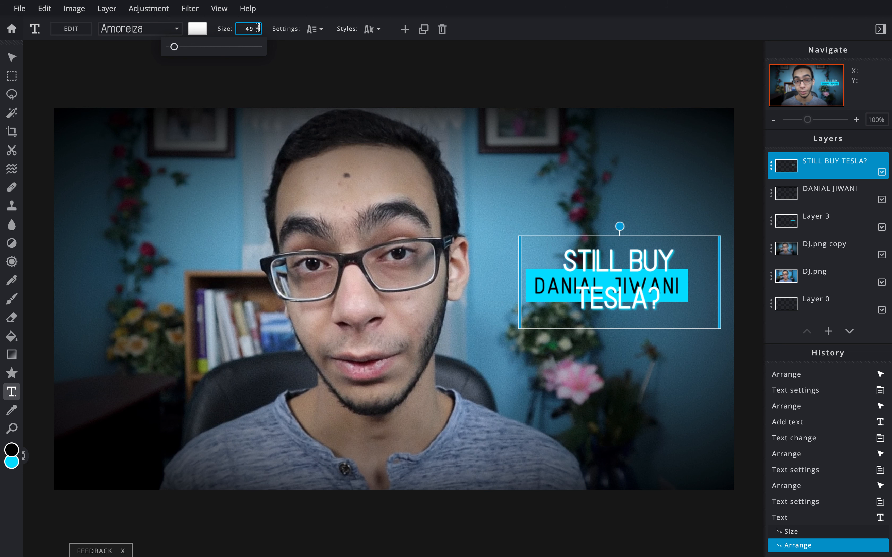
{"action": "type", "text": "2"}
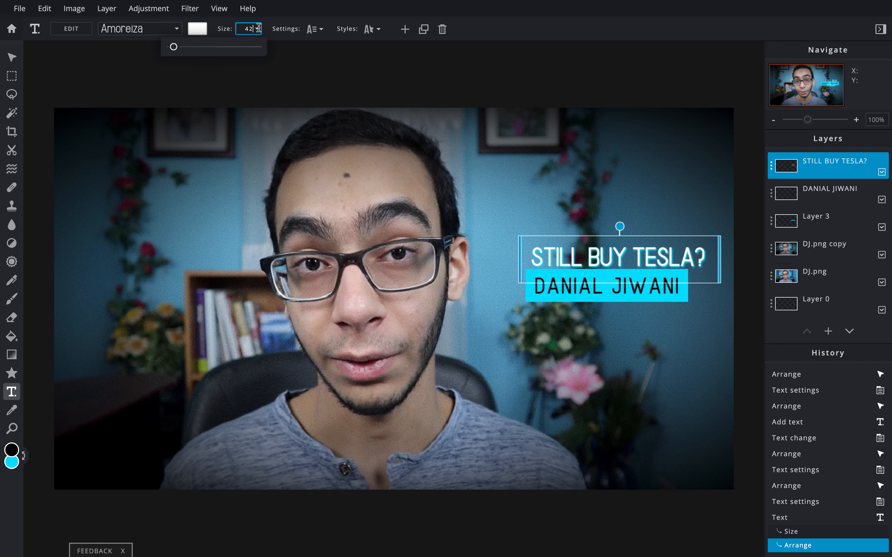
{"action": "key", "text": "BackSpace"}
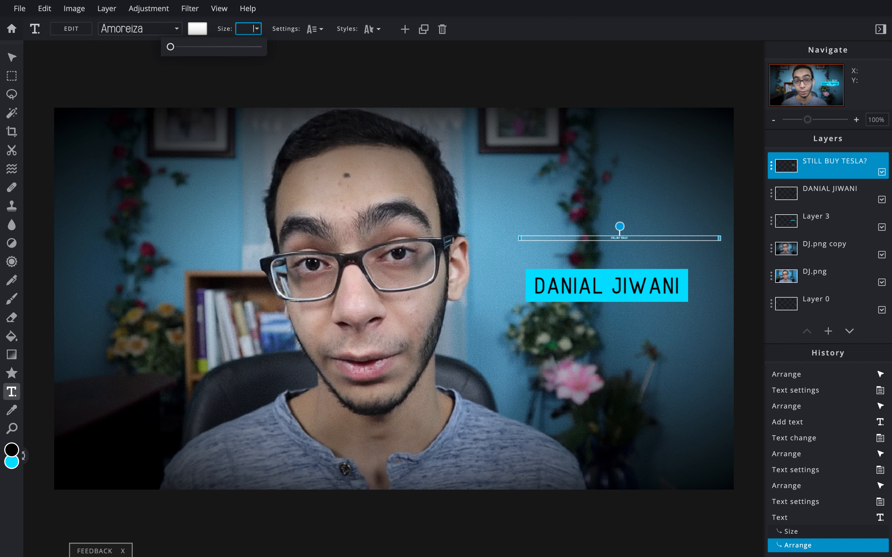
{"action": "type", "text": "40"}
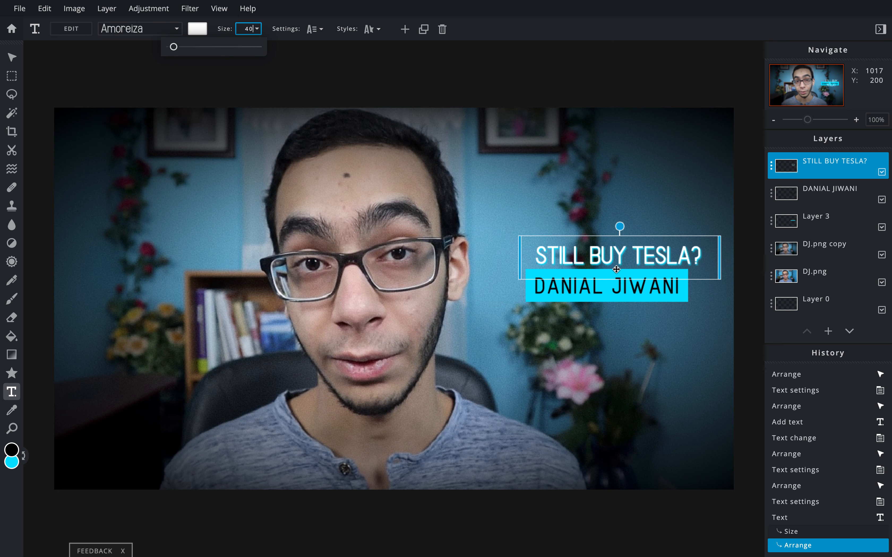
{"action": "left_click", "coordinate": [619, 245]}
{"action": "mouse_move", "coordinate": [618, 245]}
{"action": "left_mouse_down"}
{"action": "mouse_move", "coordinate": [597, 250]}
{"action": "mouse_move", "coordinate": [610, 255]}
{"action": "left_mouse_up"}
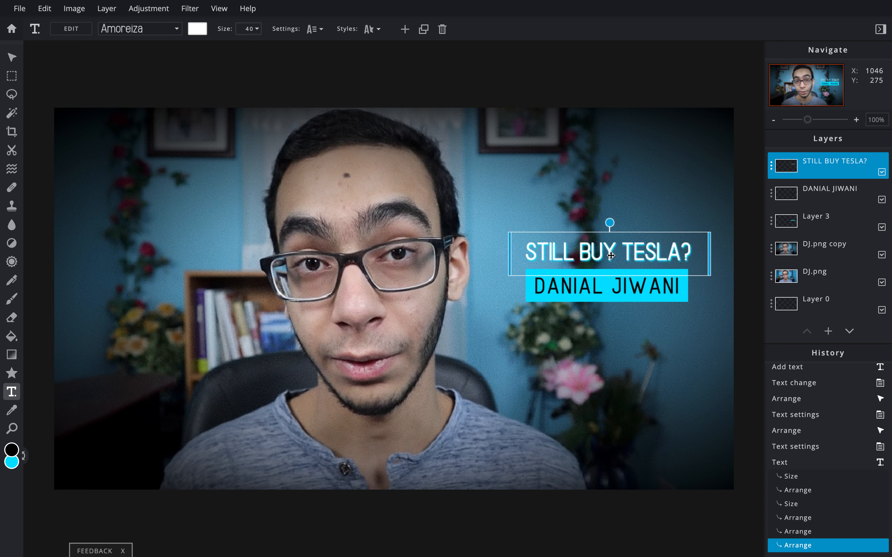
{"action": "left_click", "coordinate": [811, 305]}
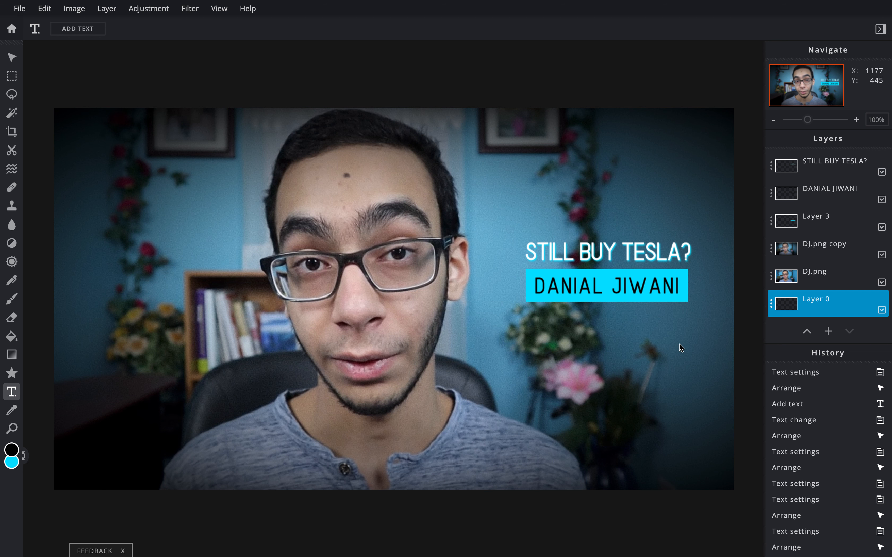
Export the image to the Desktop as Thumbnail.jpg in high quality (90%) at 1280 x 720
{"action": "left_click", "coordinate": [20, 9]}
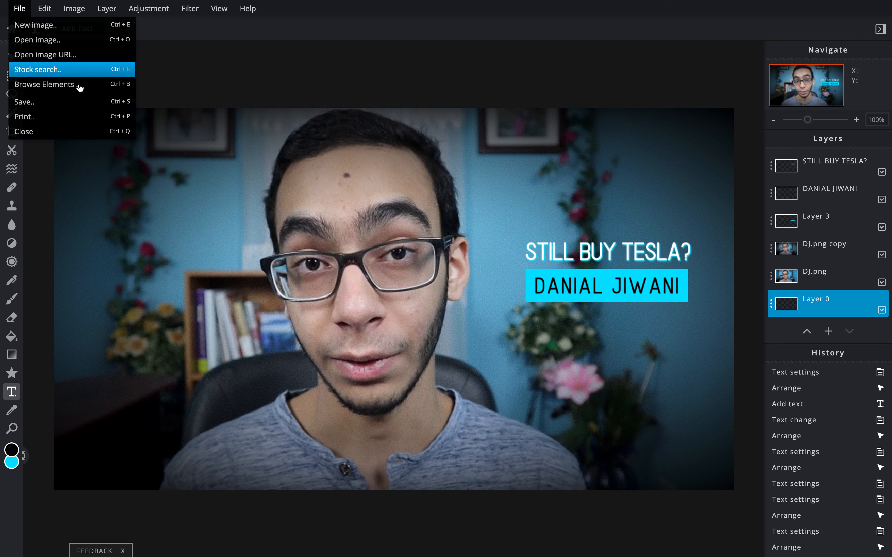
{"action": "left_click", "coordinate": [77, 102]}
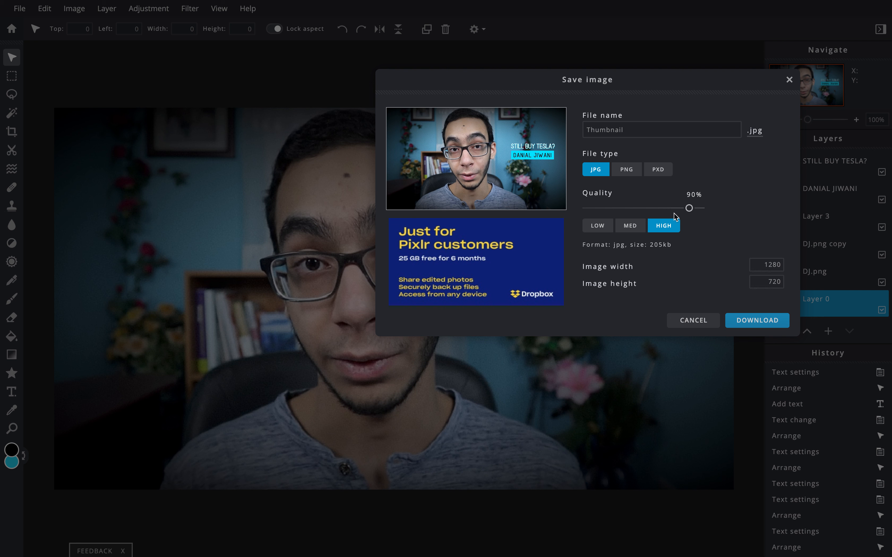
{"action": "left_click", "coordinate": [780, 323]}
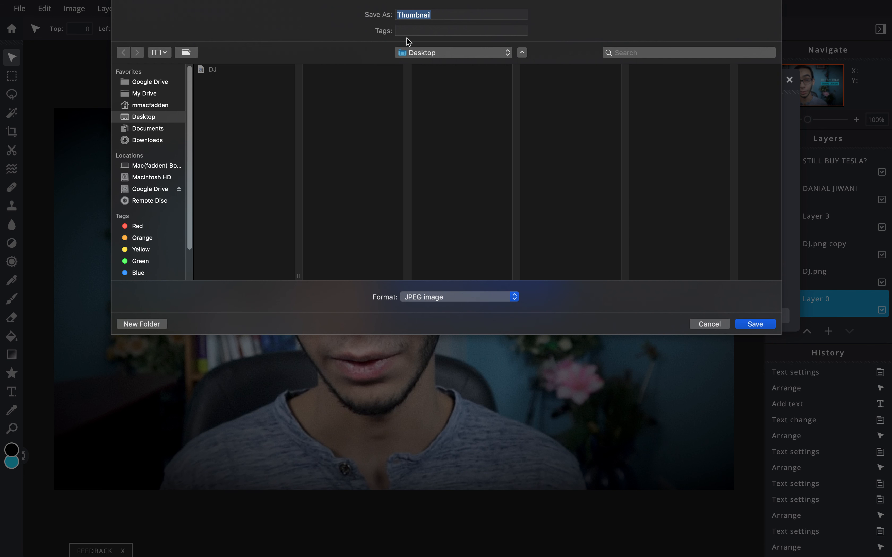
{"action": "left_click", "coordinate": [765, 323]}
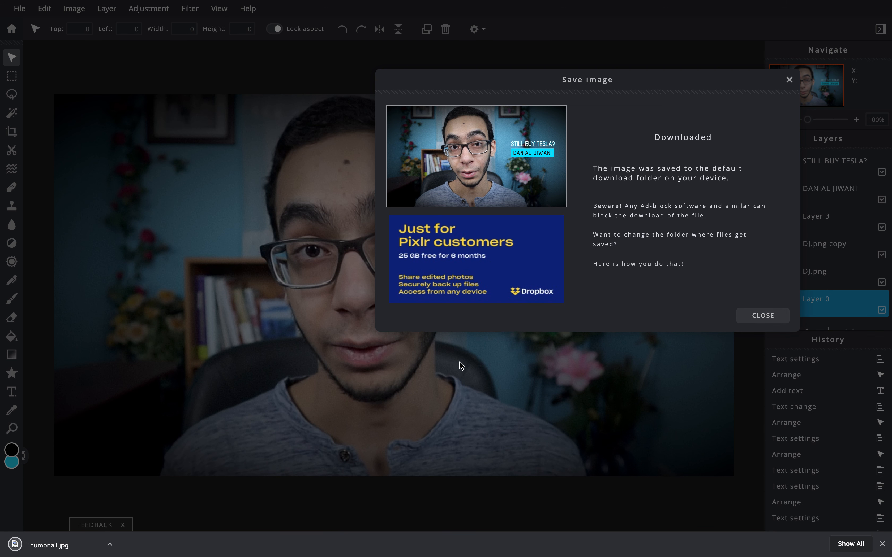